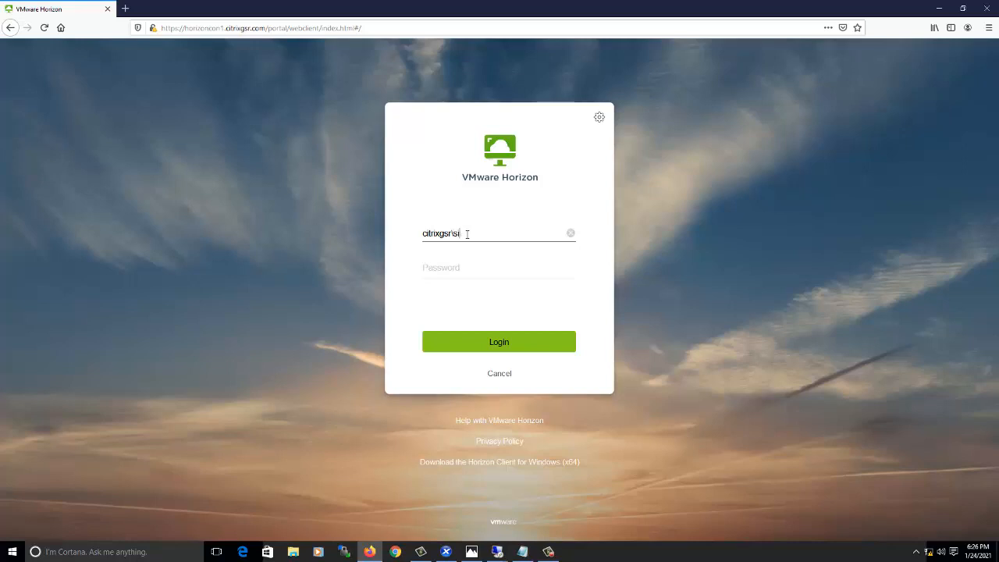
Log in with the domain account password and decline Firefox's offer to save the login.
key("Tab")
type("•••••••")
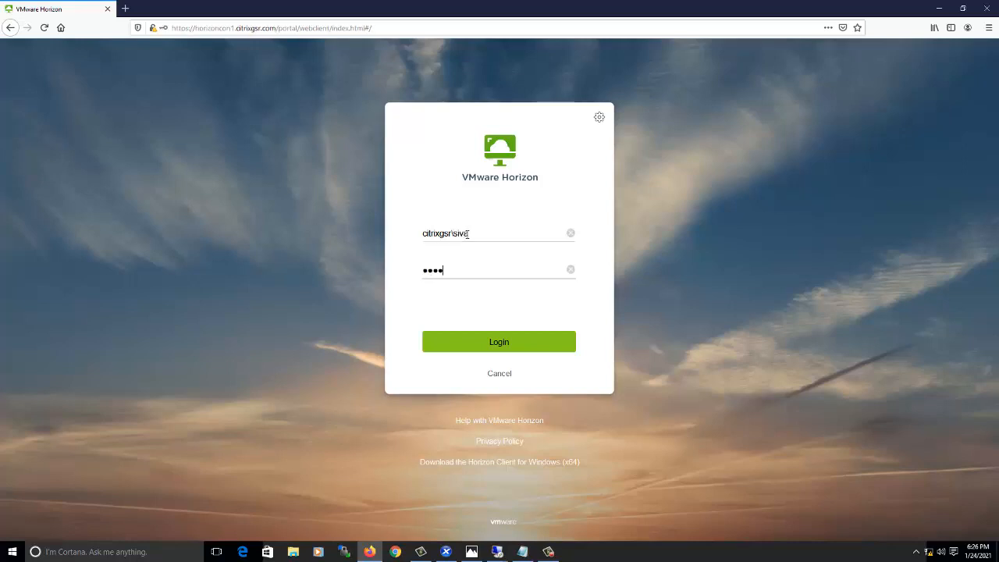
type("••••")
key("Return")
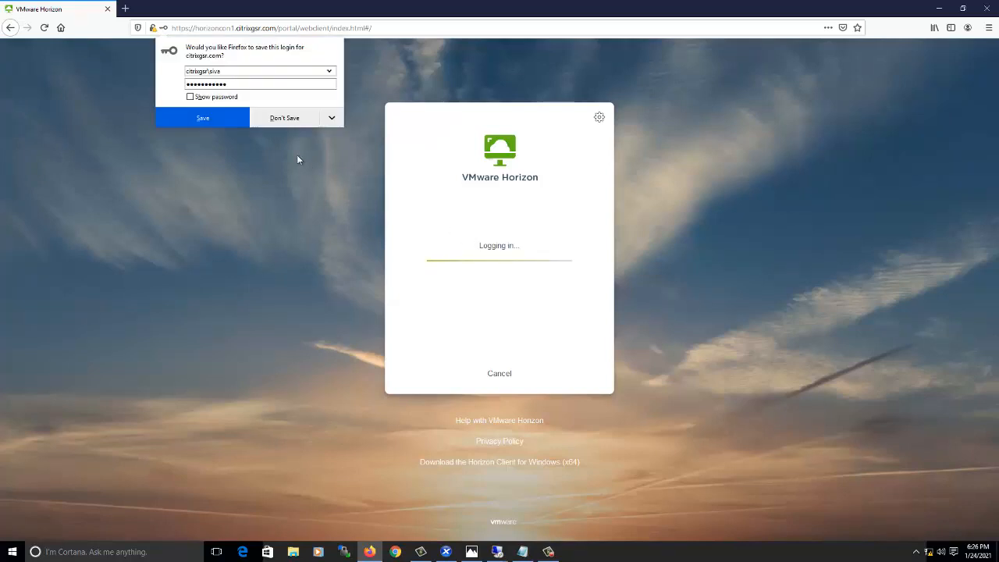
left_click(284, 118)
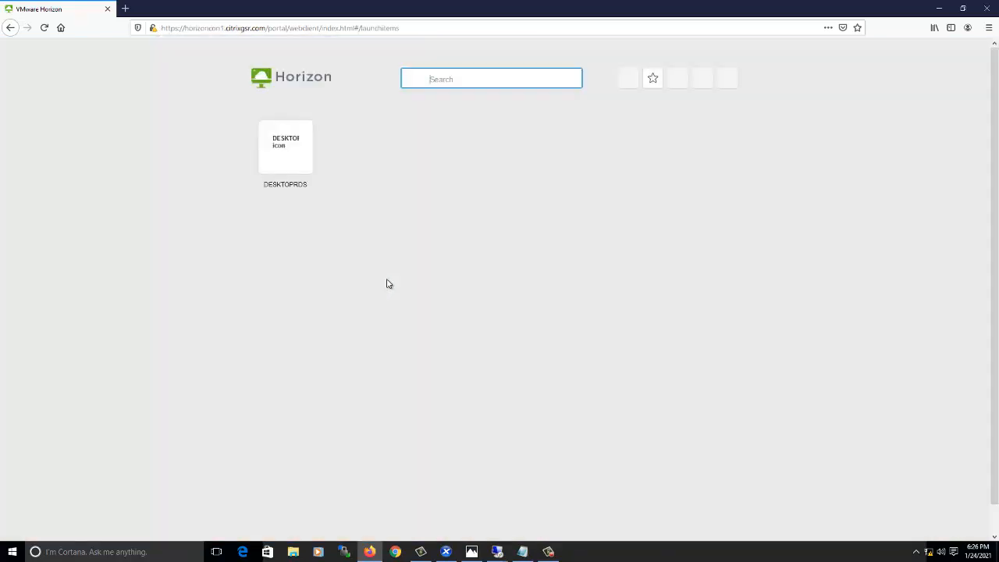
Launch the DESKTOPRDS desktop, accepting the certificate risk to continue.
right_click(287, 162)
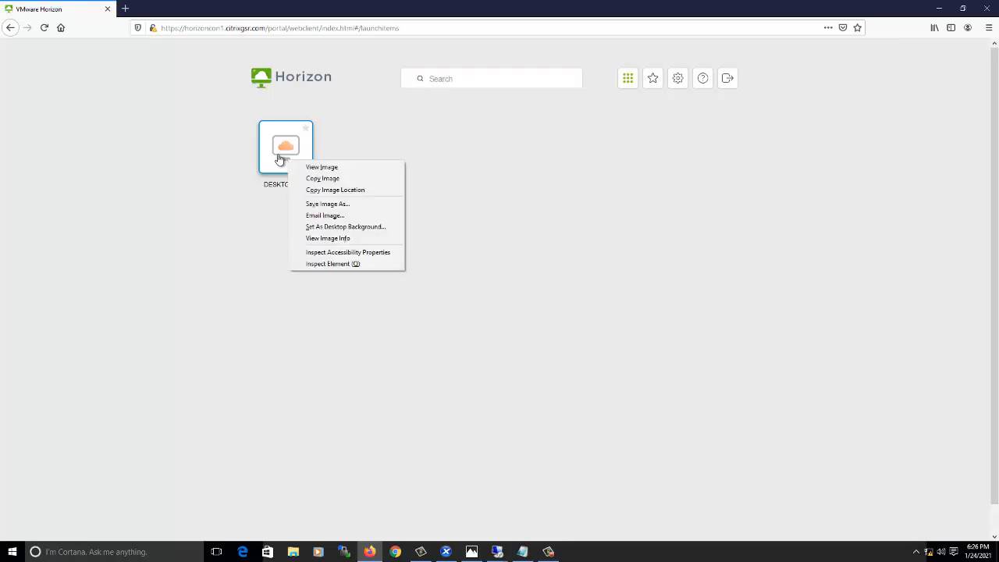
left_click(275, 156)
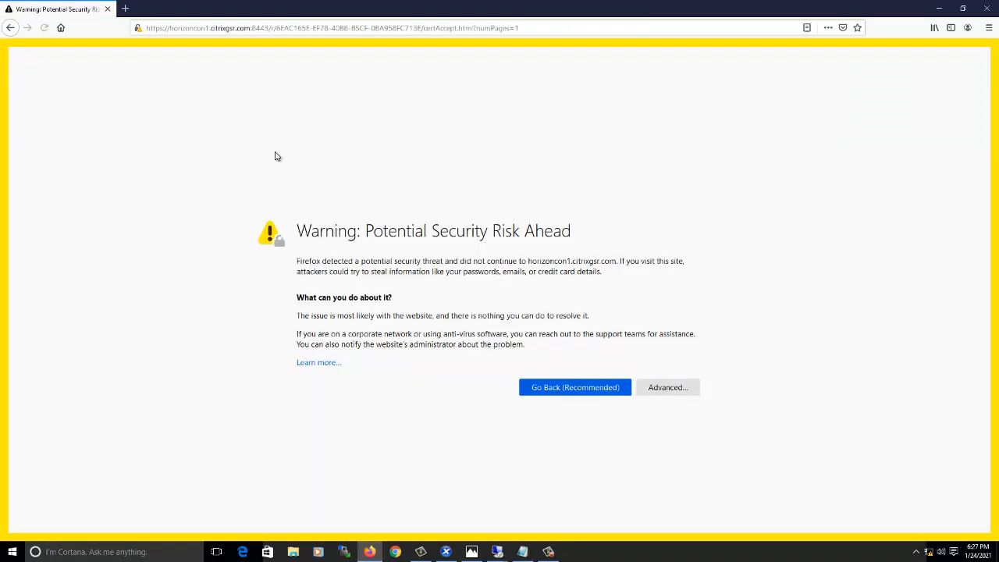
left_click(656, 387)
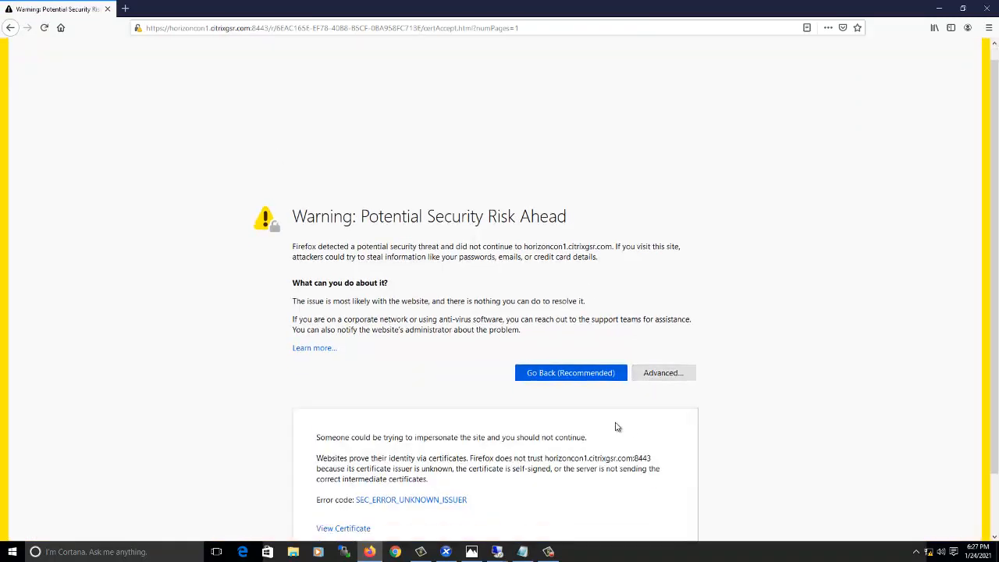
scroll(616, 427, "down", 1)
left_click(601, 495)
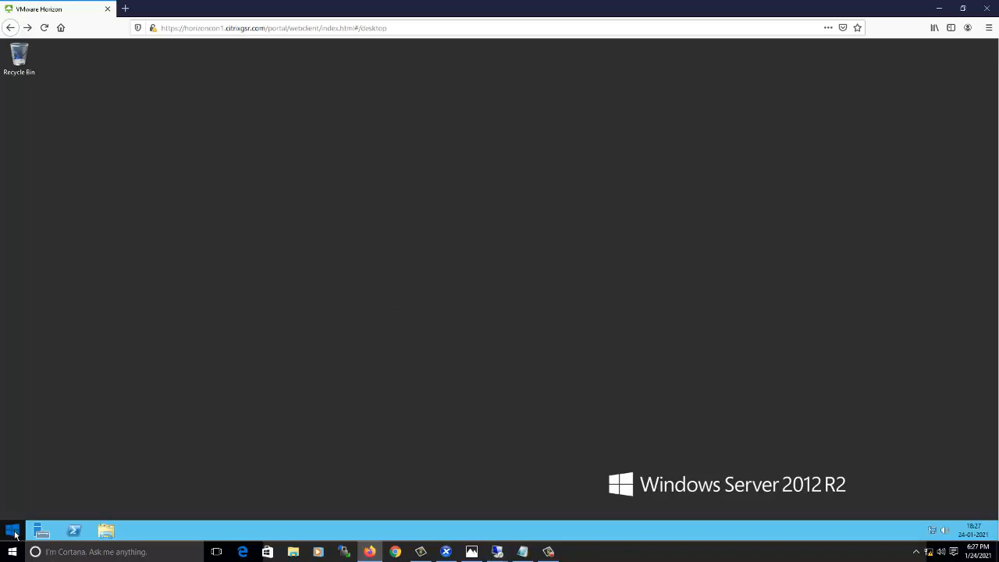
Sign out of DESKTOPRDS, close the Disconnected notice, and switch to the 192.168.100.35 session.
right_click(14, 534)
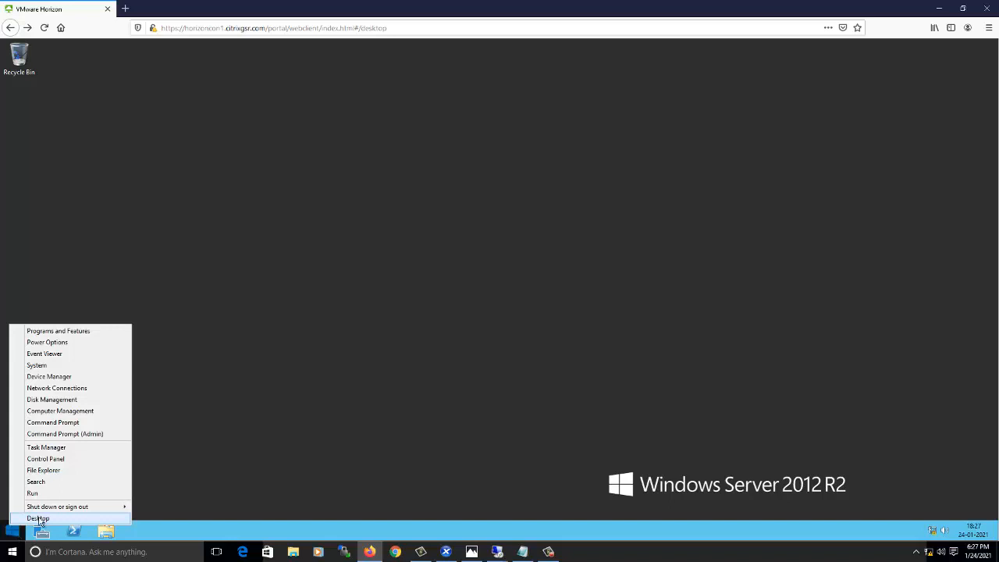
mouse_move(116, 511)
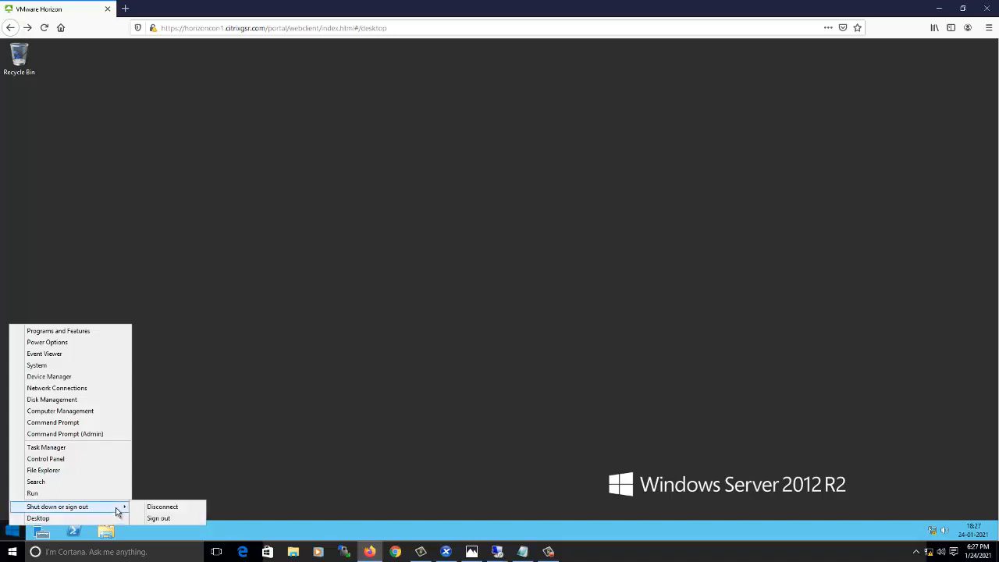
left_click(160, 519)
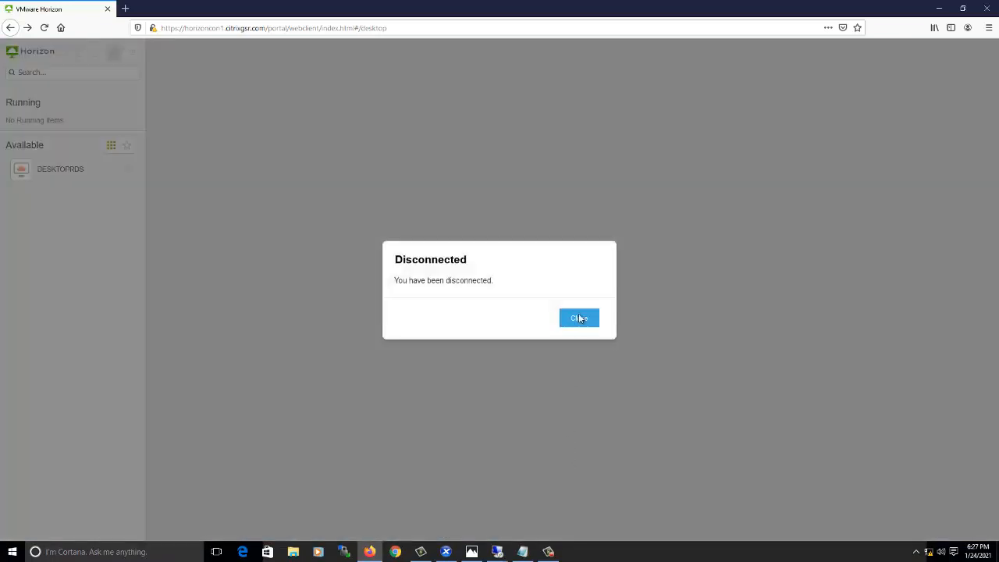
left_click(579, 318)
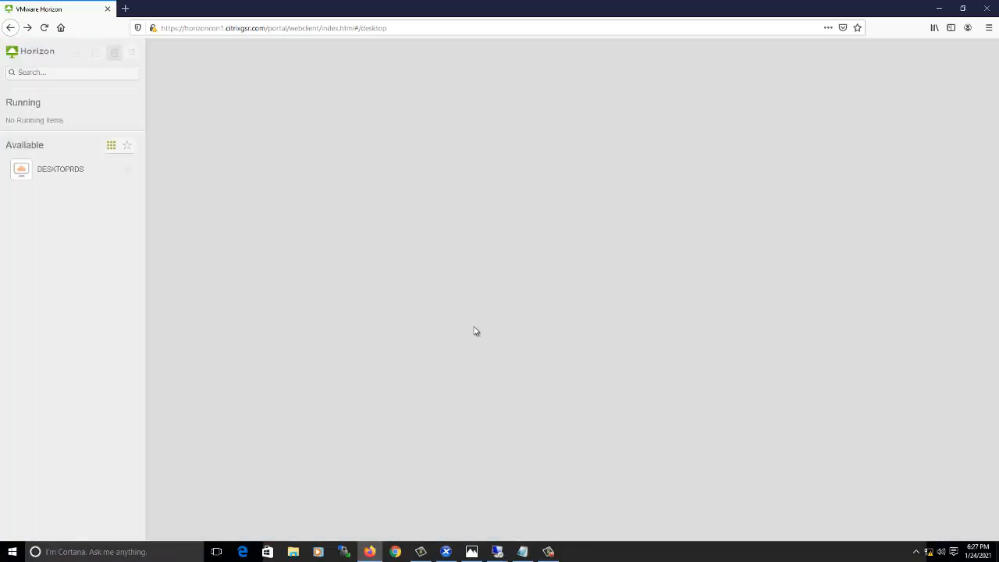
mouse_move(497, 552)
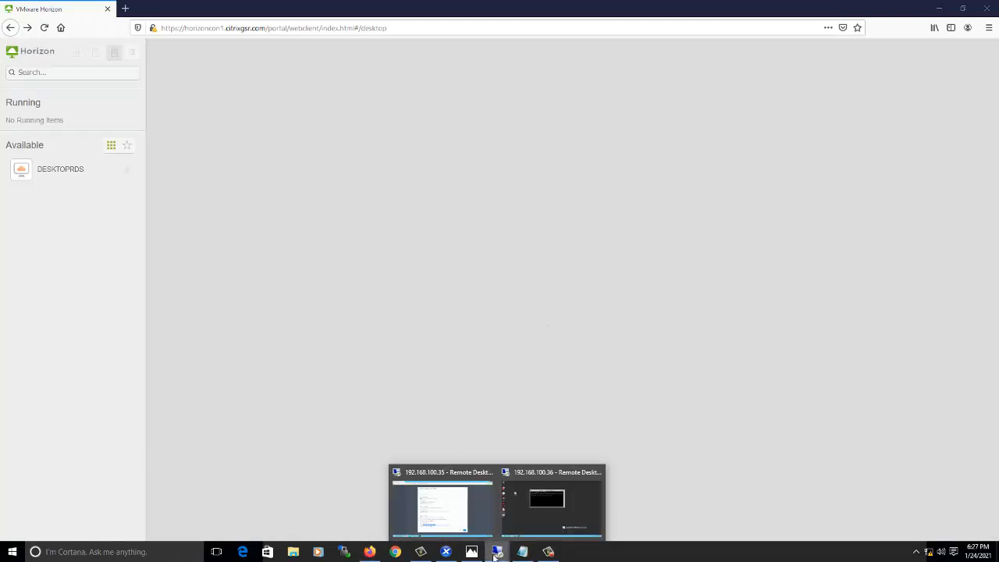
left_click(480, 511)
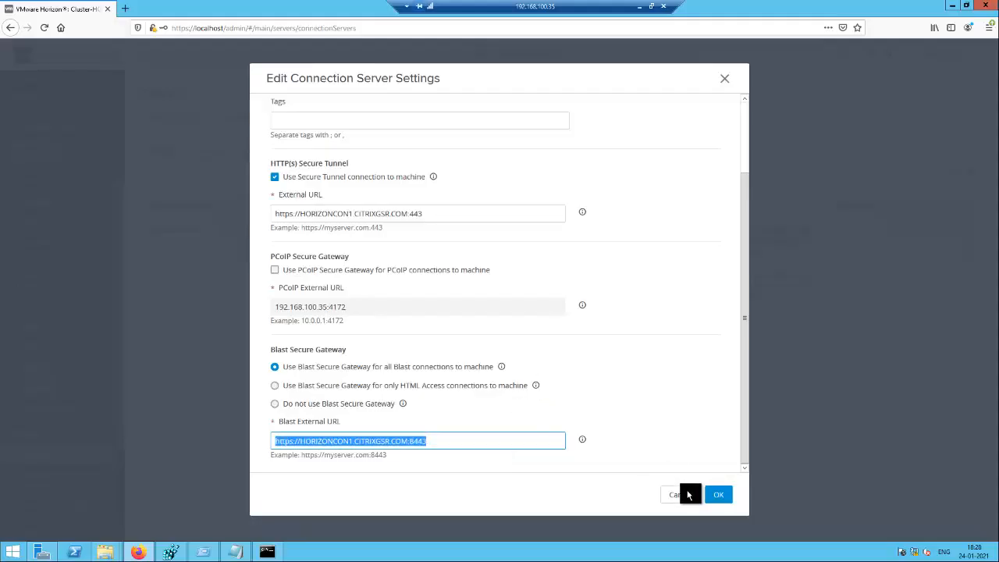
Cancel the Edit Connection Server Settings dialog unchanged and bring up Registry Editor.
left_click(687, 495)
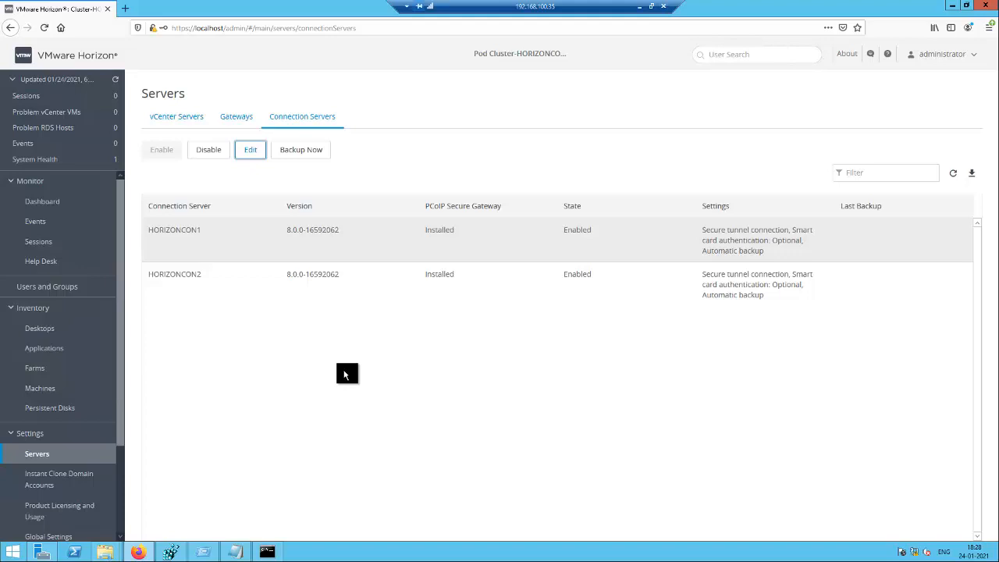
left_click(176, 554)
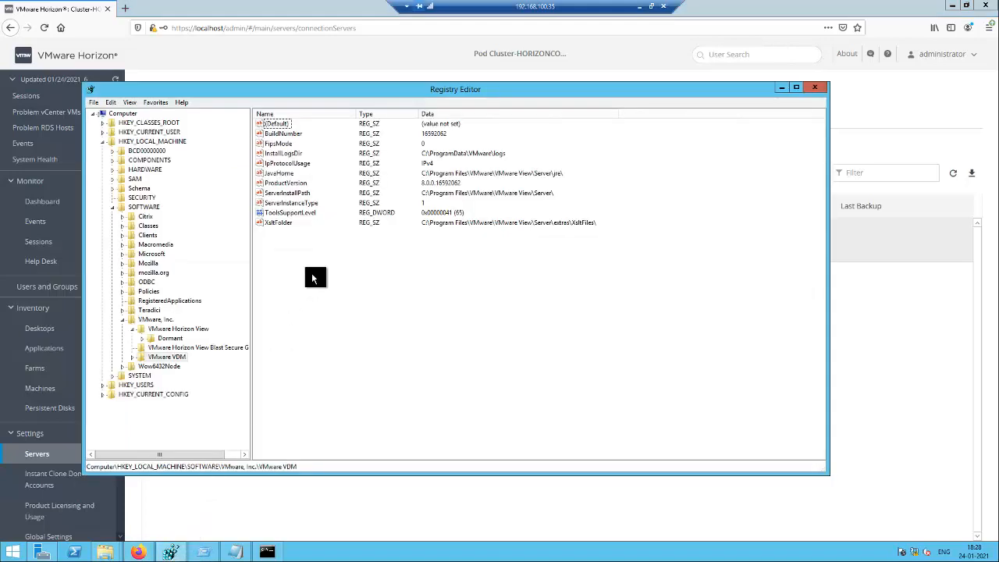
Inspect the ServerInstanceType value under the VMware VDM key, then minimize Registry Editor.
left_click(309, 211)
left_click(310, 203)
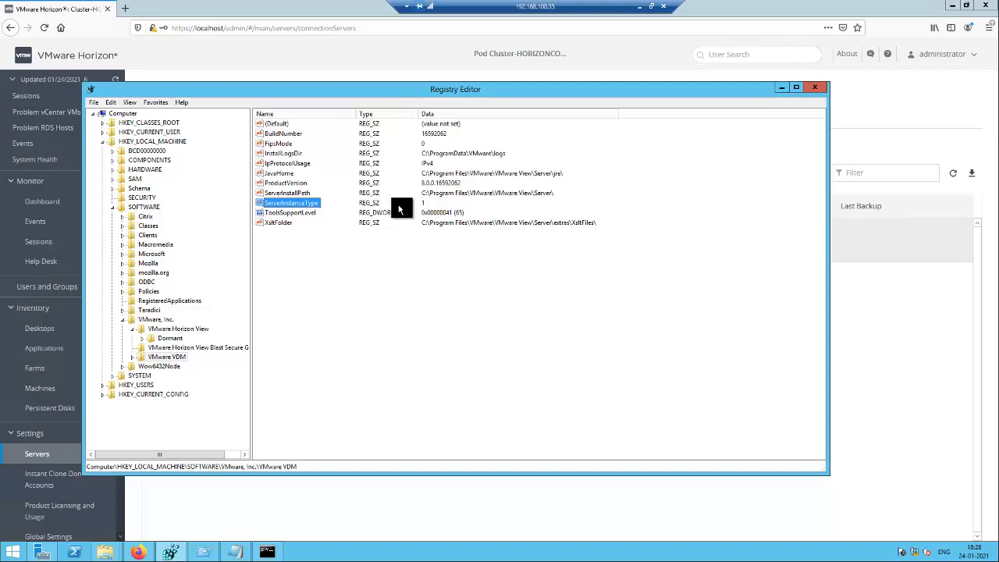
left_click(779, 89)
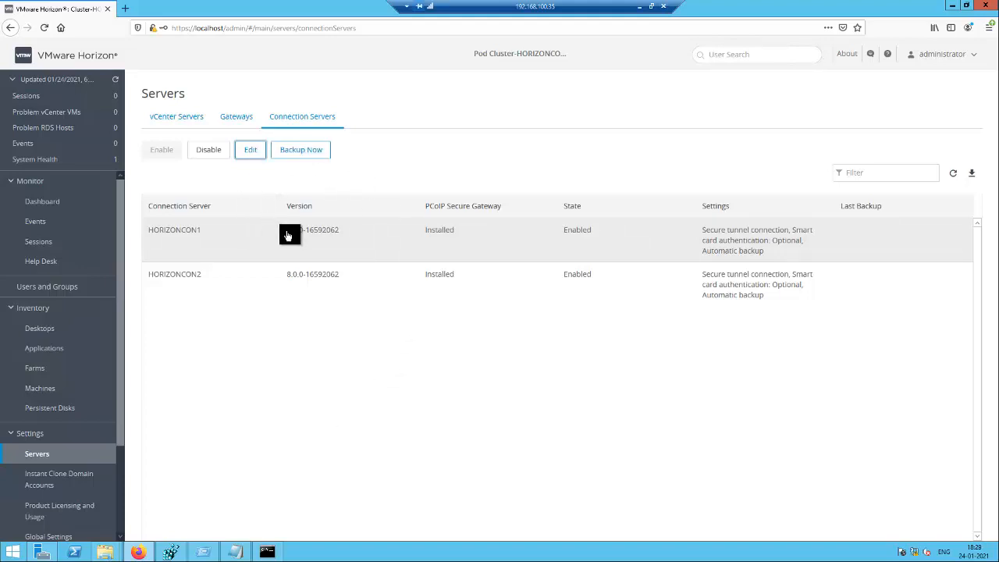
Run and confirm Backup Now for HORIZONCON1, then for HORIZONCON2.
left_click(305, 155)
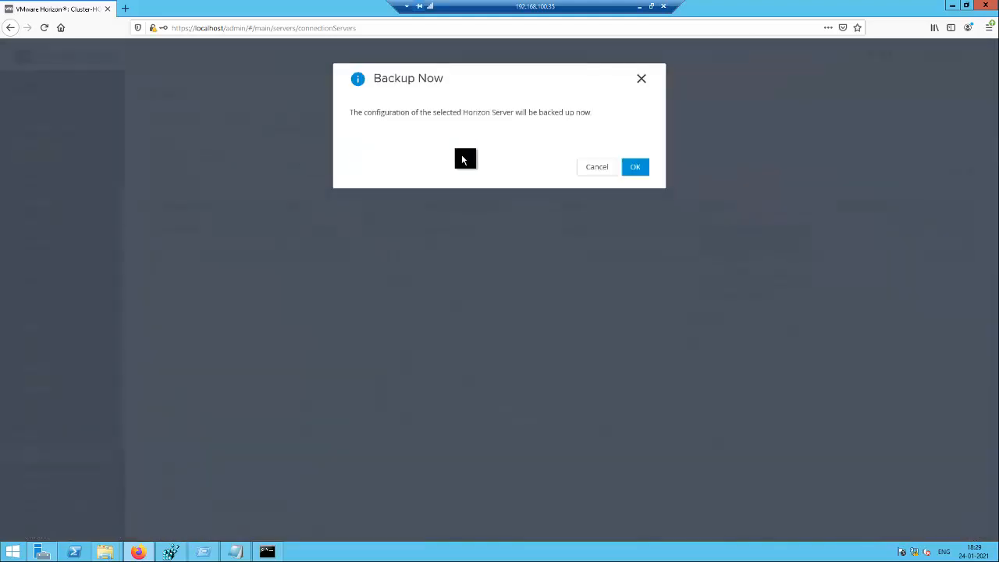
left_click(637, 168)
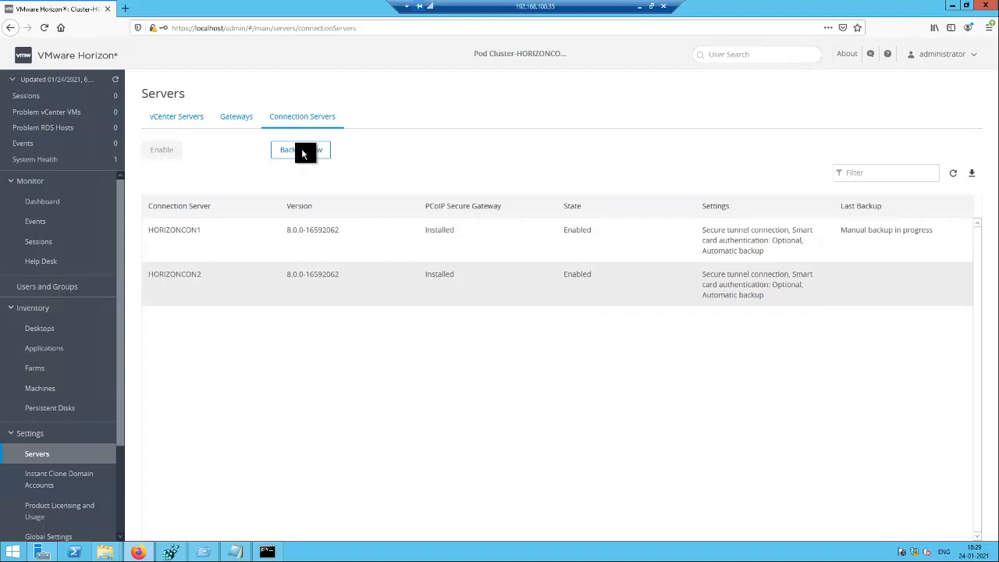
left_click(304, 152)
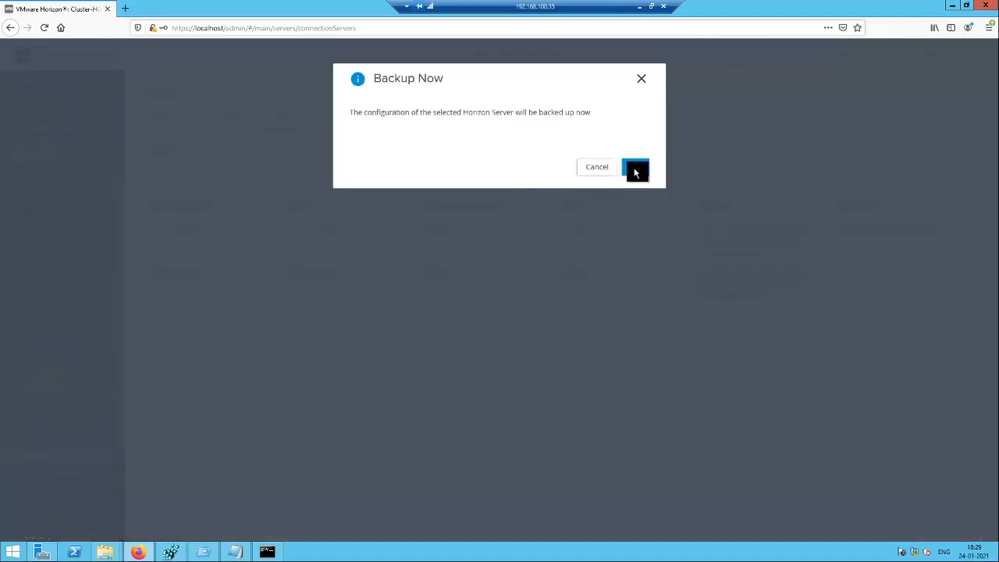
left_click(636, 172)
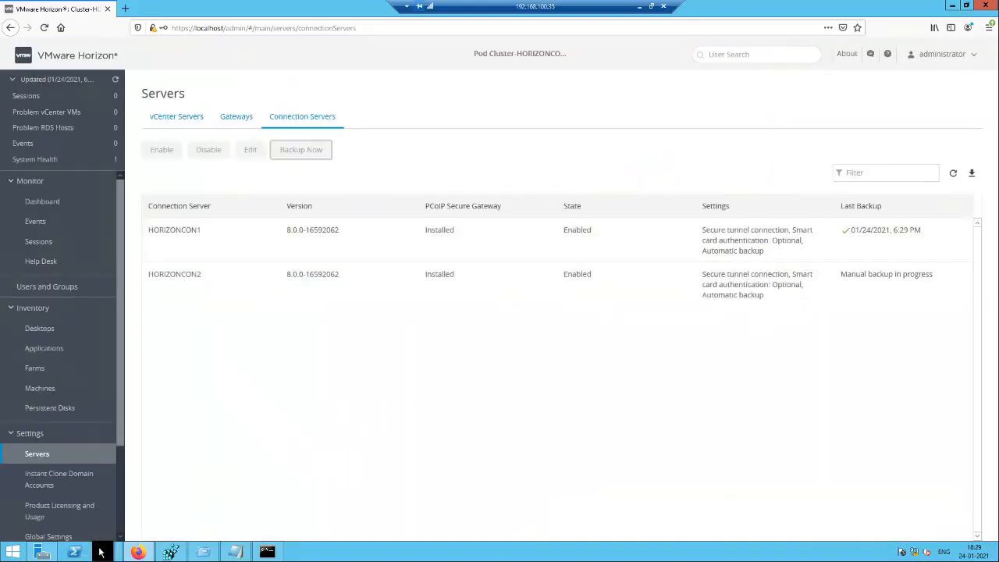
Confirm Backup-20210124182910.LDF is in the VDM backups folder, then refresh the servers list.
mouse_move(100, 551)
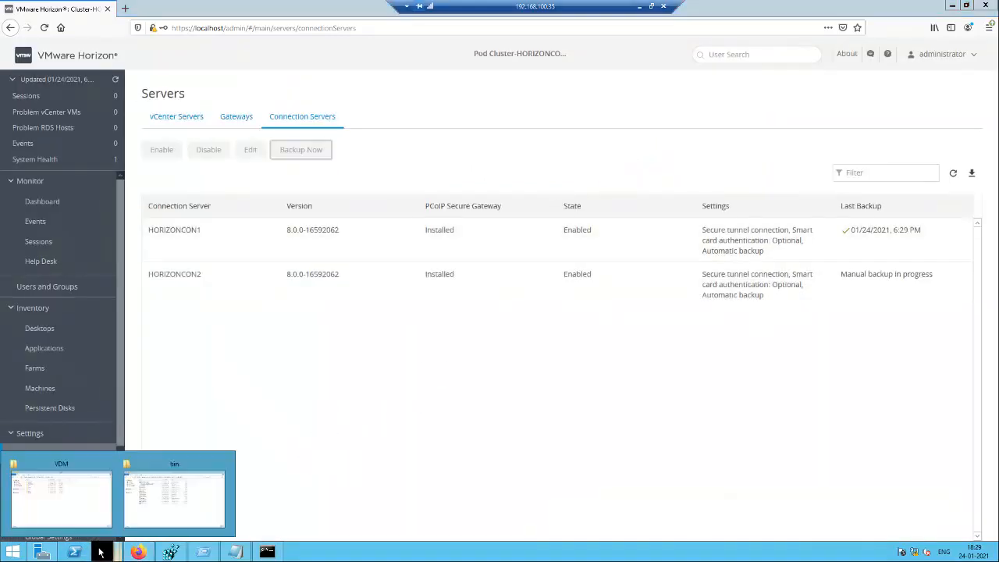
left_click(91, 508)
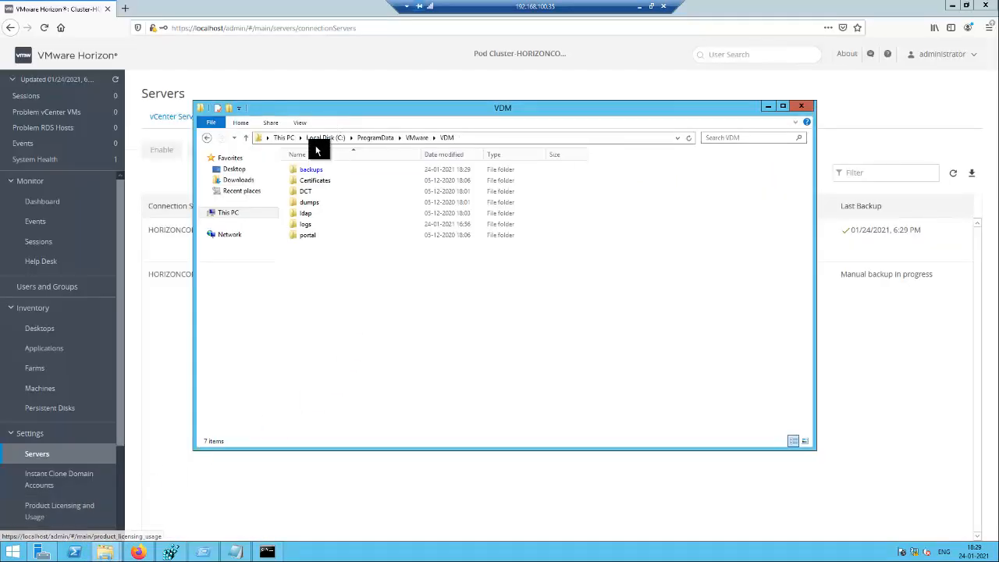
left_click(480, 137)
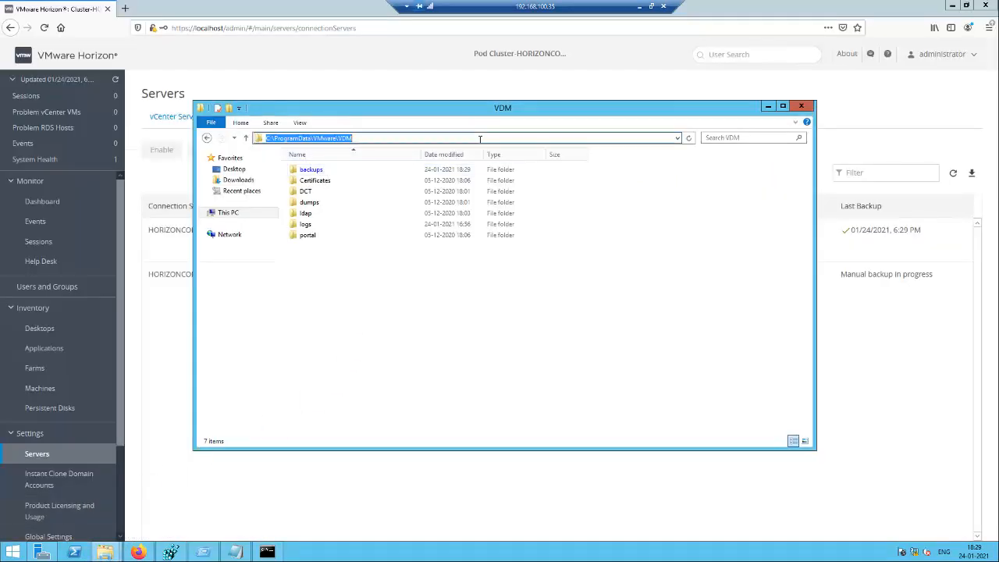
left_click(315, 173)
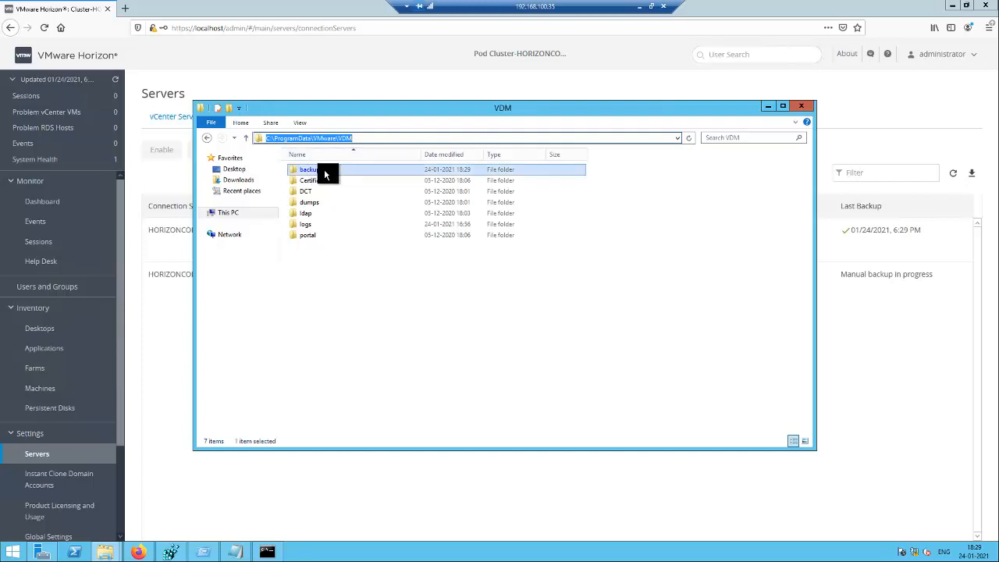
double_click(329, 172)
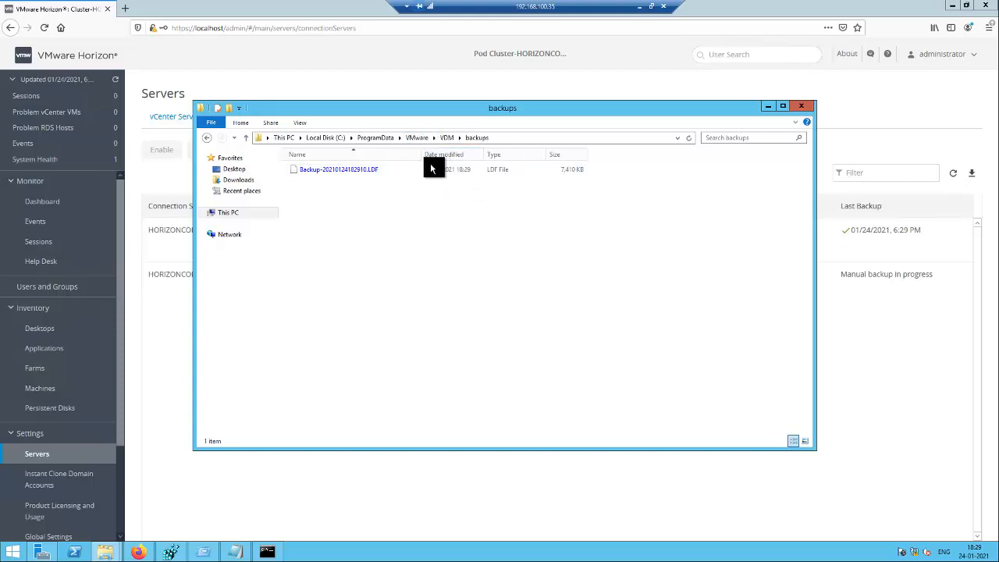
left_click(768, 106)
left_click(954, 173)
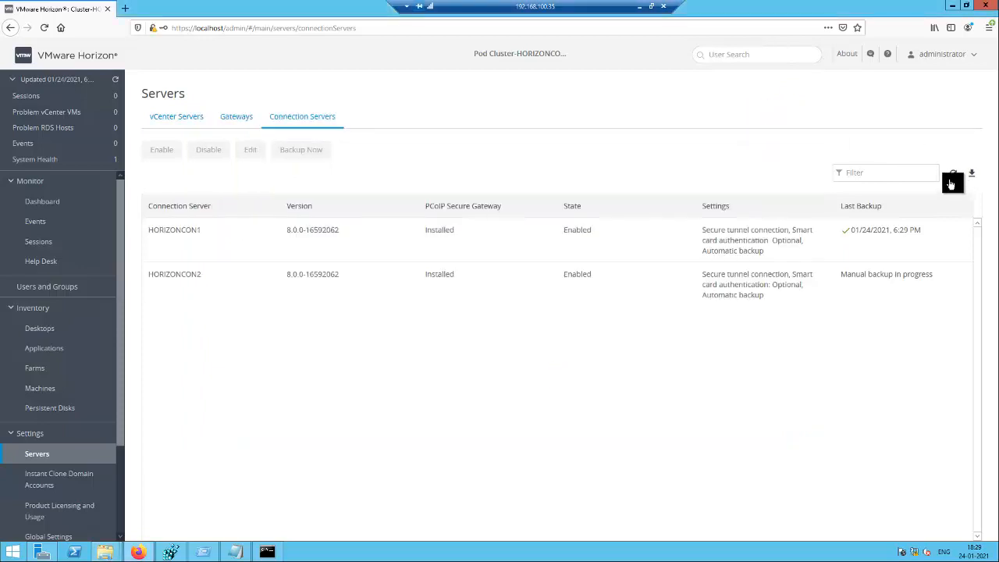
left_click(954, 177)
Open a Command Prompt clear of the servers table and bring back the tools bin folder window.
left_click(265, 553)
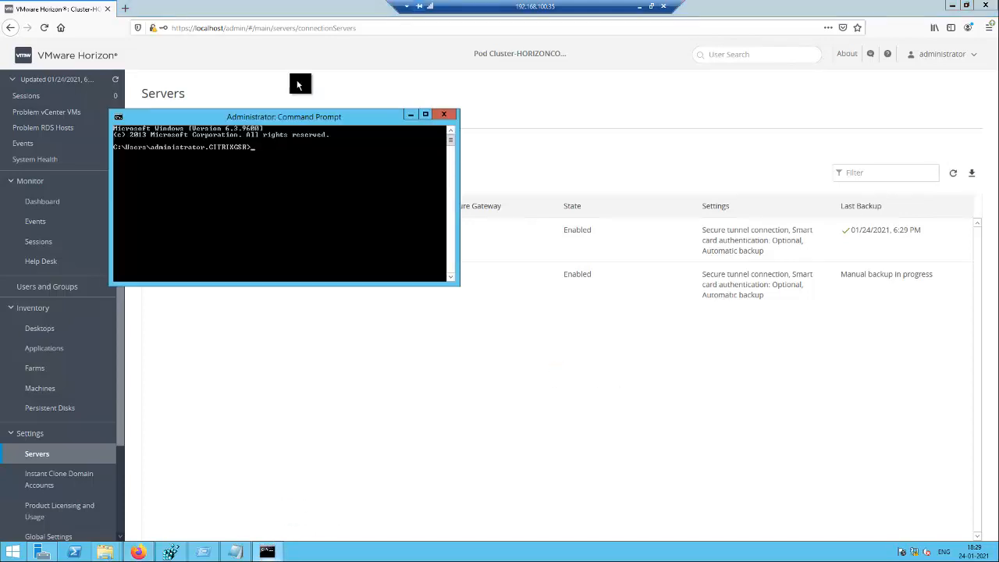
left_click_drag(308, 119, 576, 133)
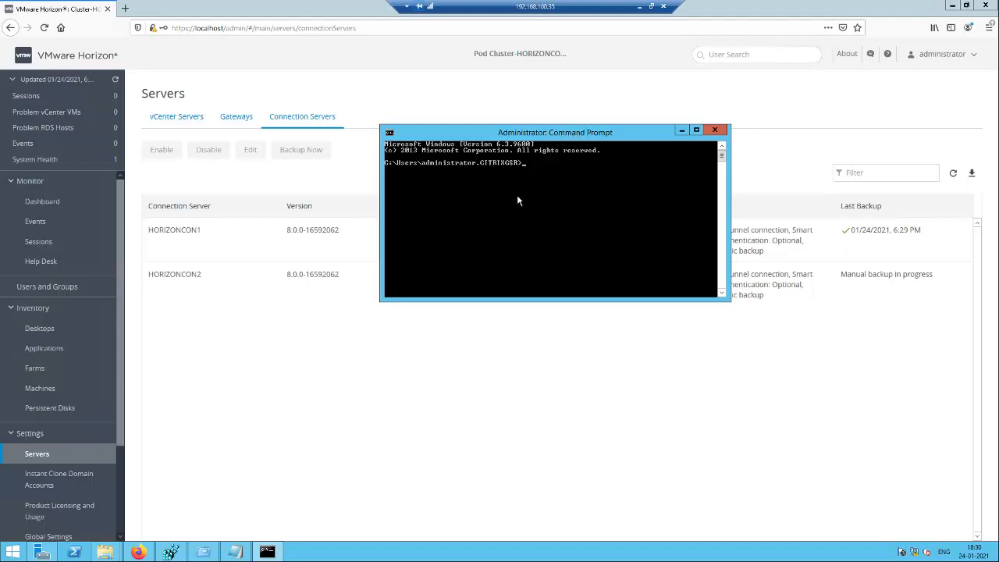
left_click(104, 552)
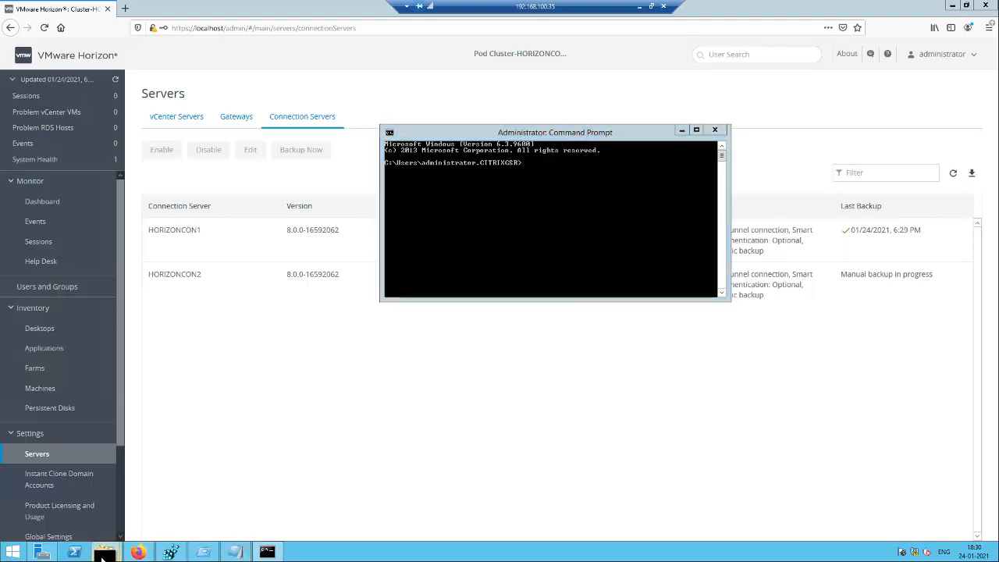
left_click(170, 507)
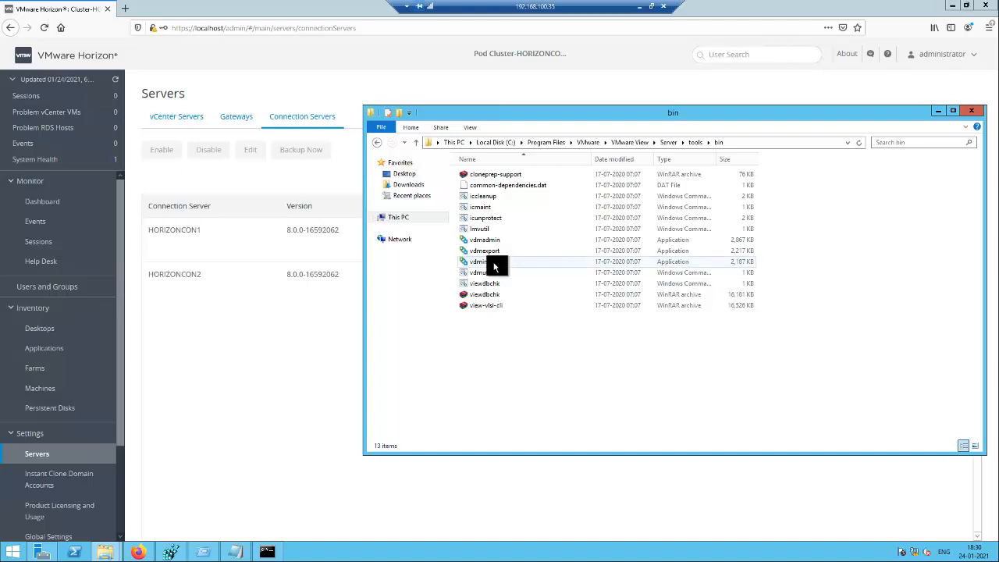
Paste the saved cd command into Command Prompt to move into the tools bin folder.
left_click(236, 552)
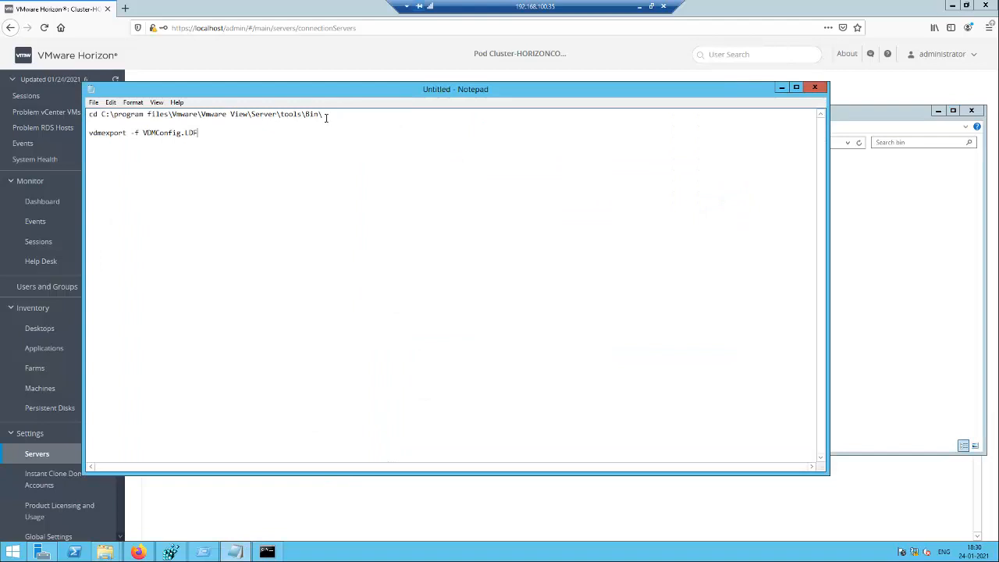
left_click_drag(324, 115, 82, 104)
key("ctrl+c")
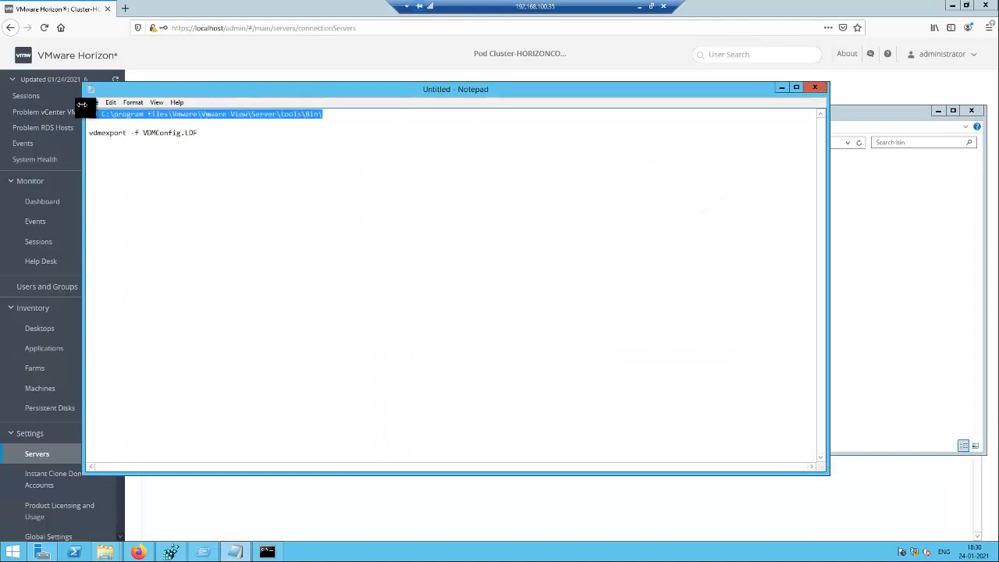
left_click(262, 552)
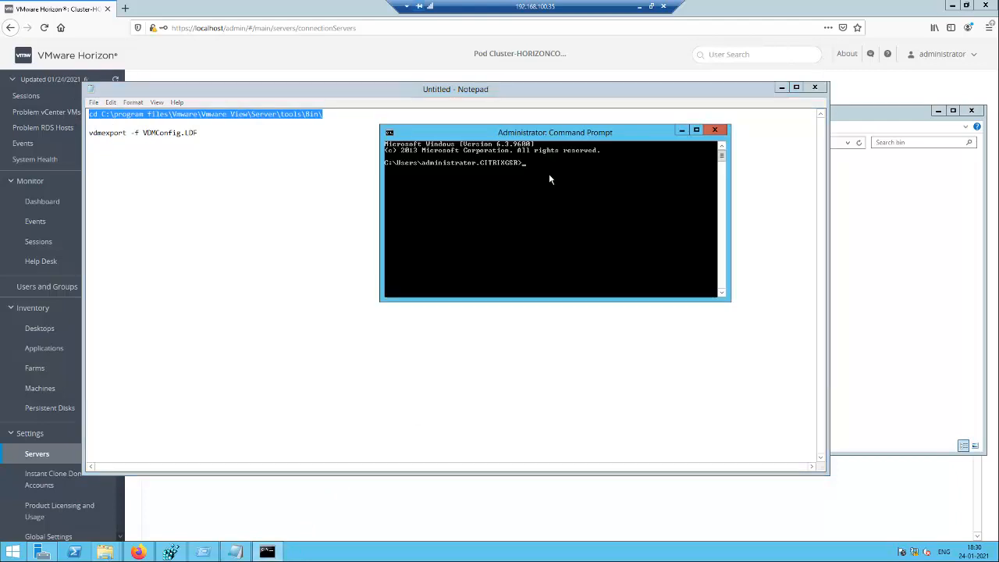
right_click(549, 173)
left_click(567, 202)
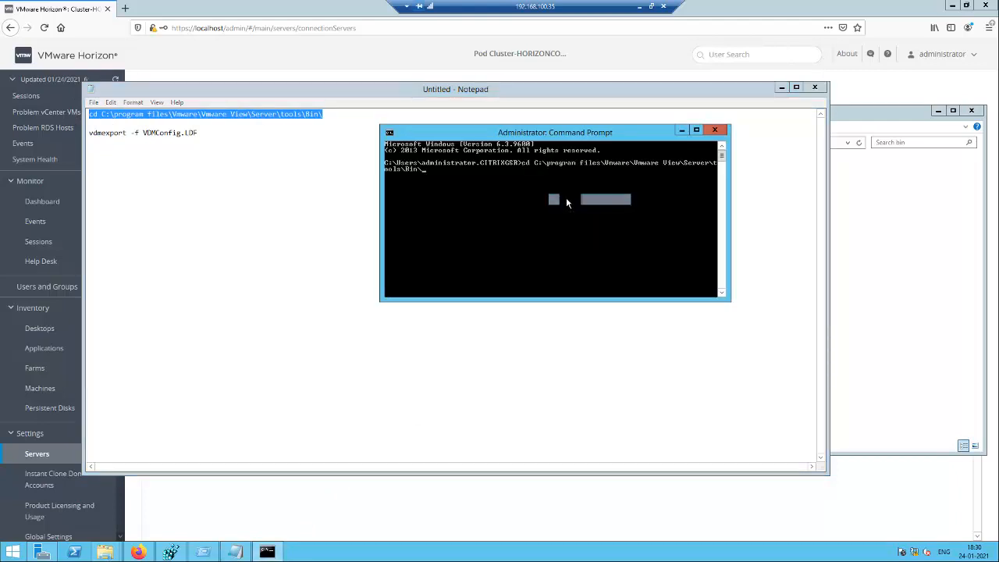
key("Return")
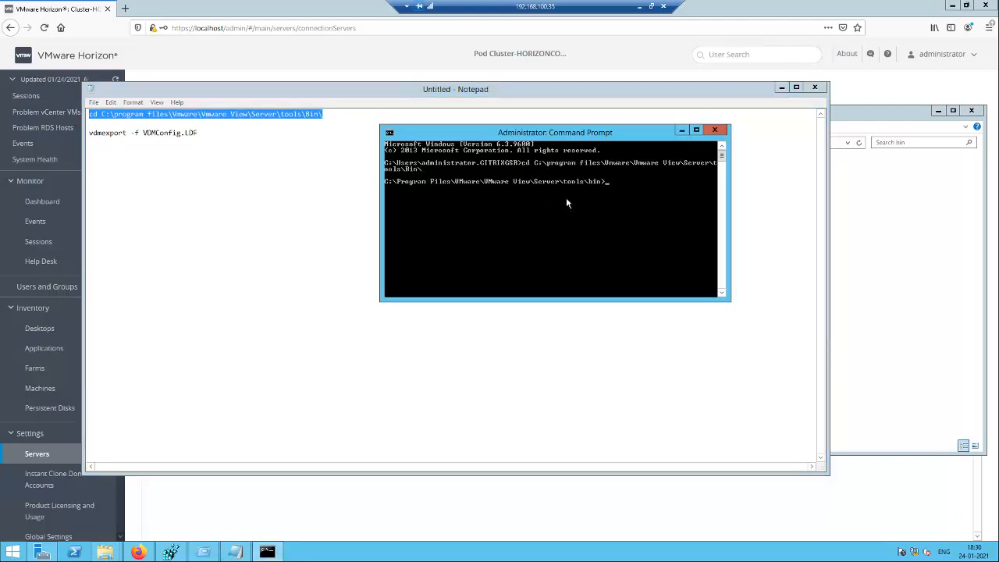
Paste and run vdmexport -f VDMConfig.LDF to export the Horizon configuration.
left_click(202, 135)
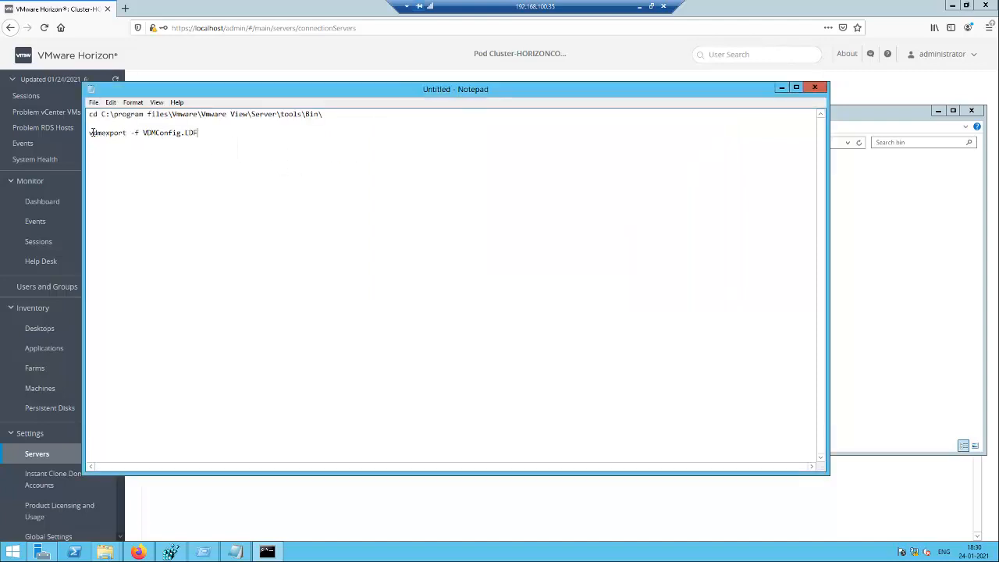
key("shift+Home")
key("ctrl+c")
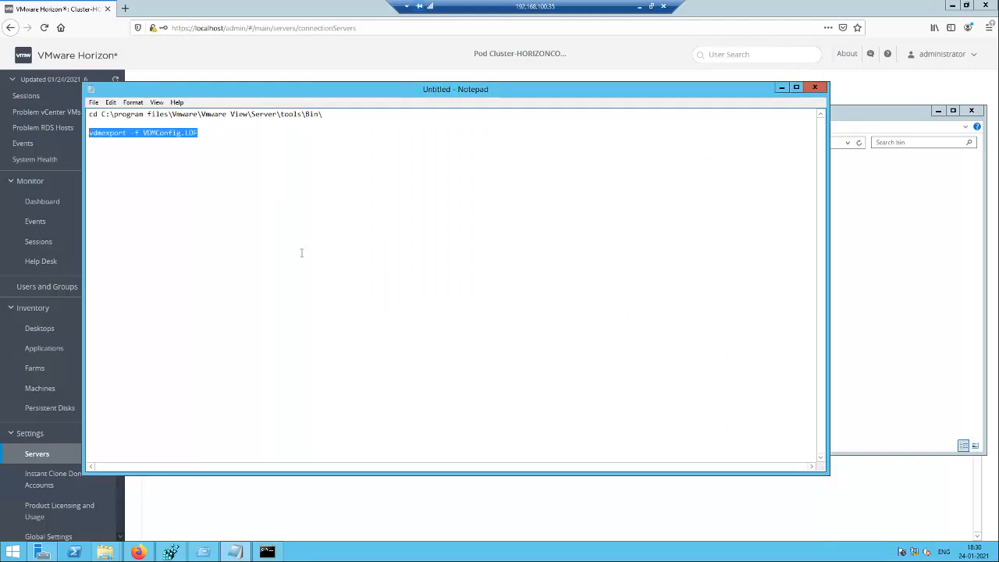
left_click(267, 552)
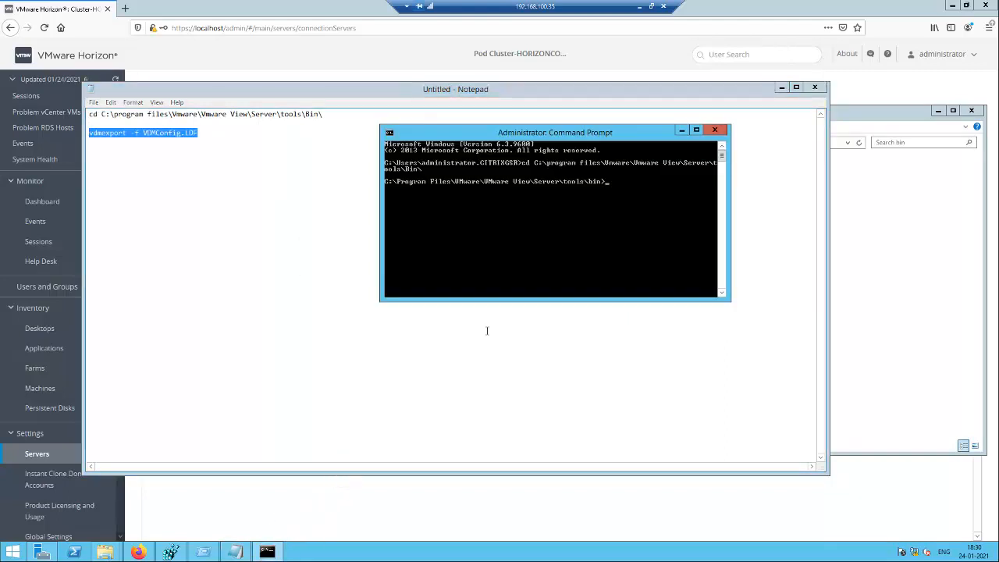
right_click(623, 181)
left_click(640, 209)
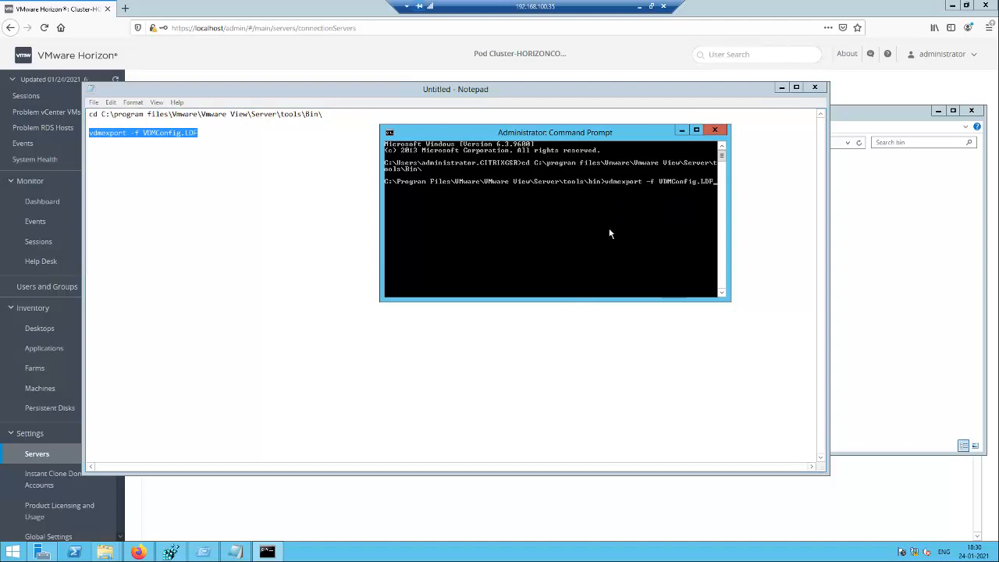
key("Return")
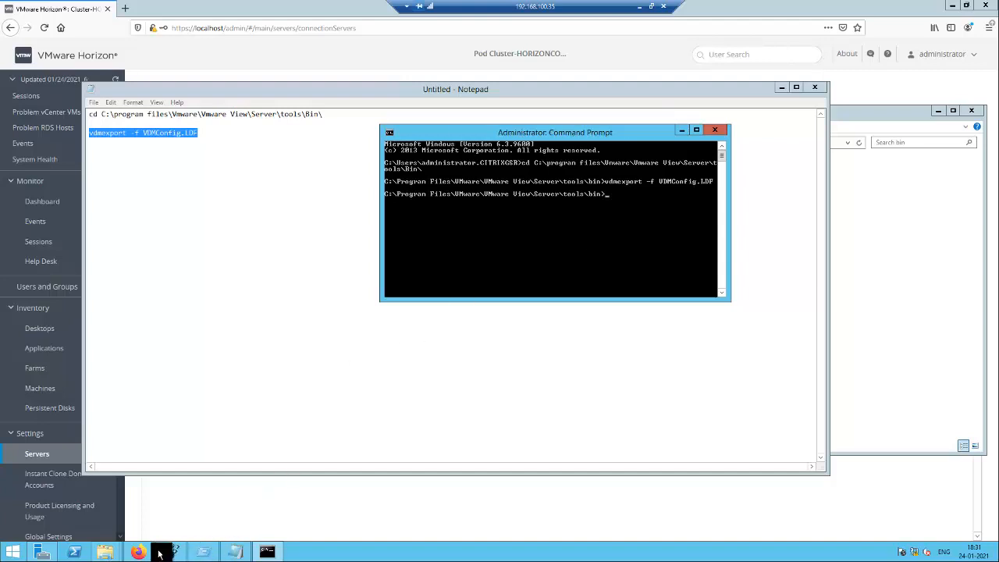
Verify VDMConfig.LDF is listed in the tools bin folder, then minimize that window.
mouse_move(104, 552)
left_click(162, 512)
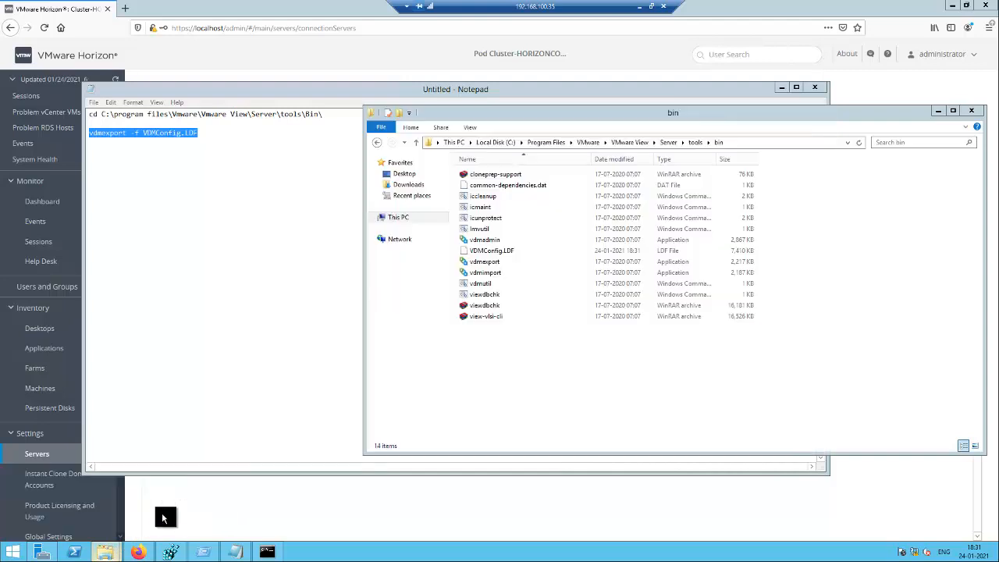
left_click(751, 142)
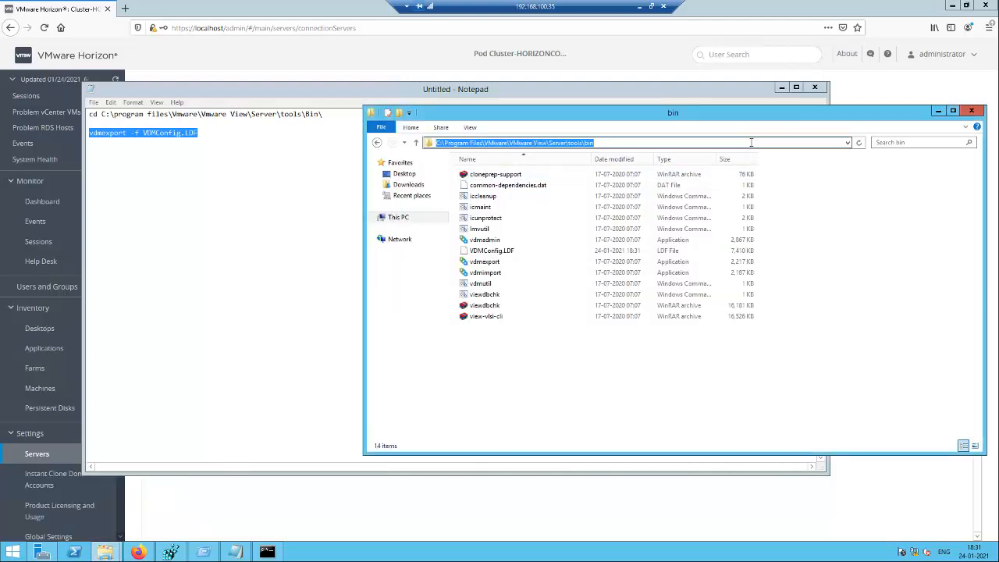
left_click(510, 251)
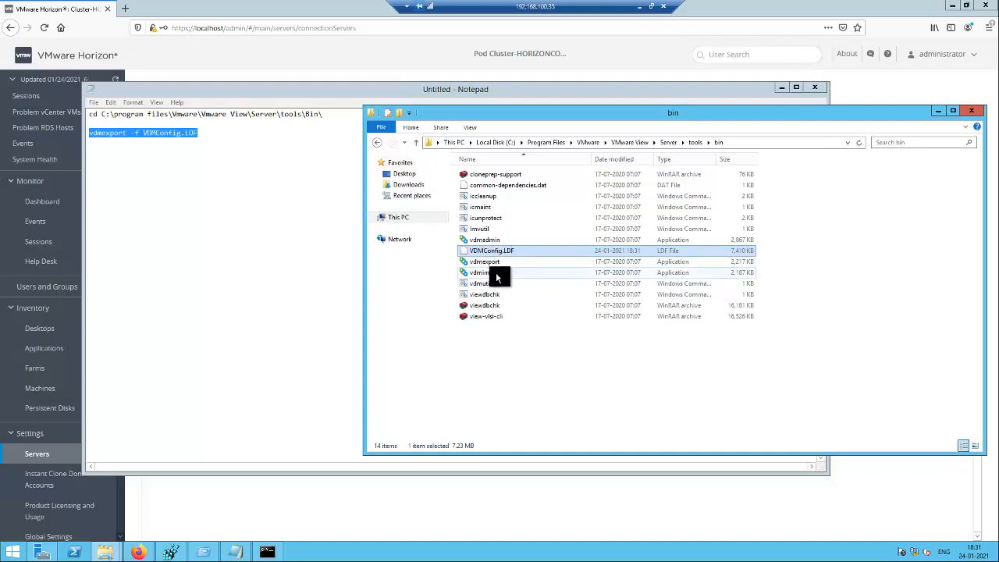
left_click(496, 275)
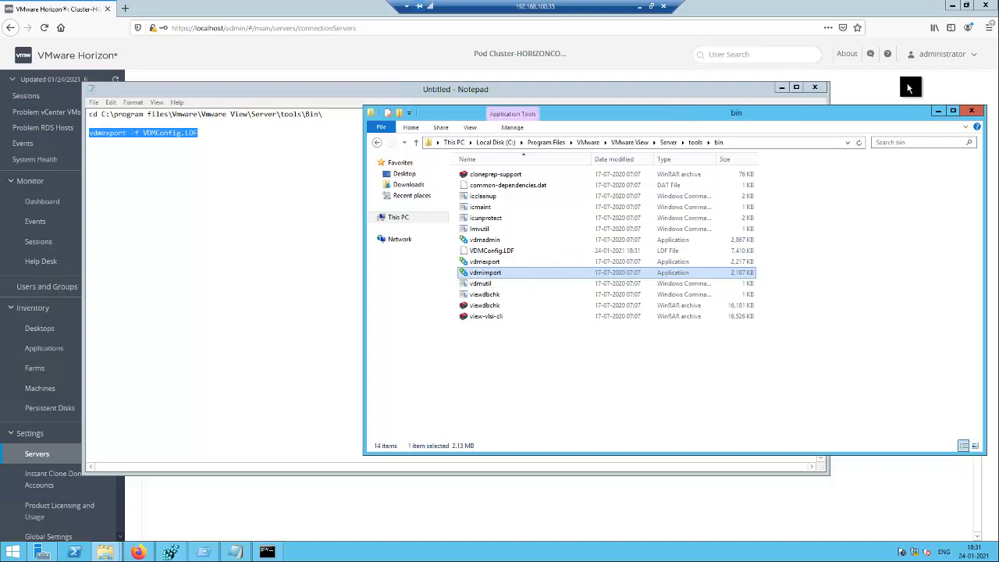
left_click(938, 112)
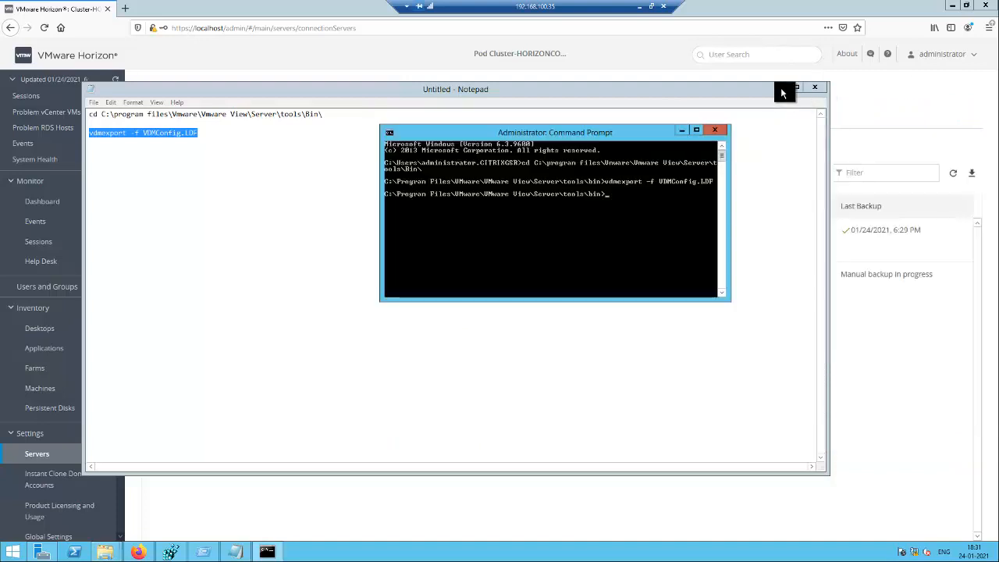
Minimize Notepad and Command Prompt, disable HORIZONCON1 with confirmation, and close the Firefox console.
left_click(780, 89)
left_click(681, 130)
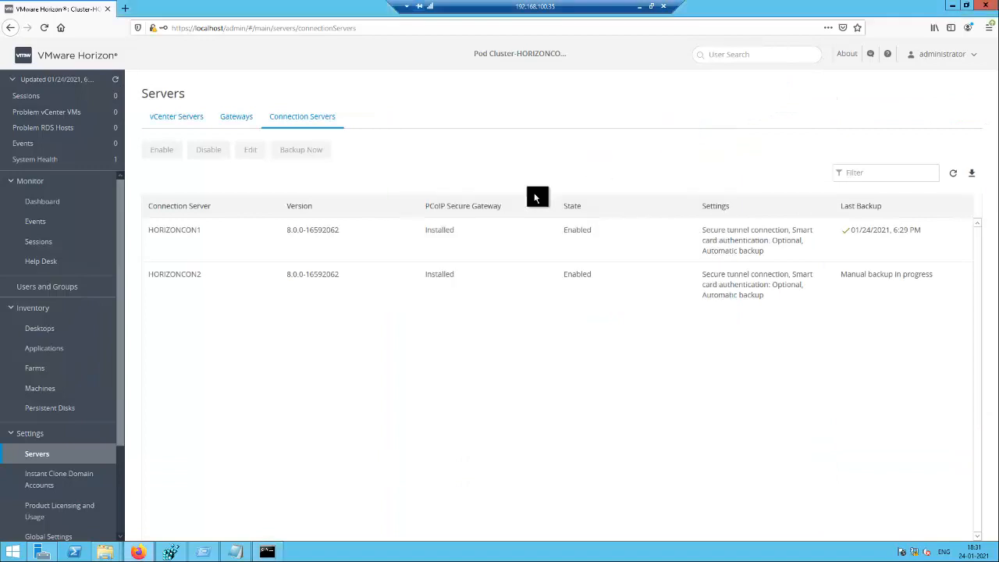
left_click(240, 239)
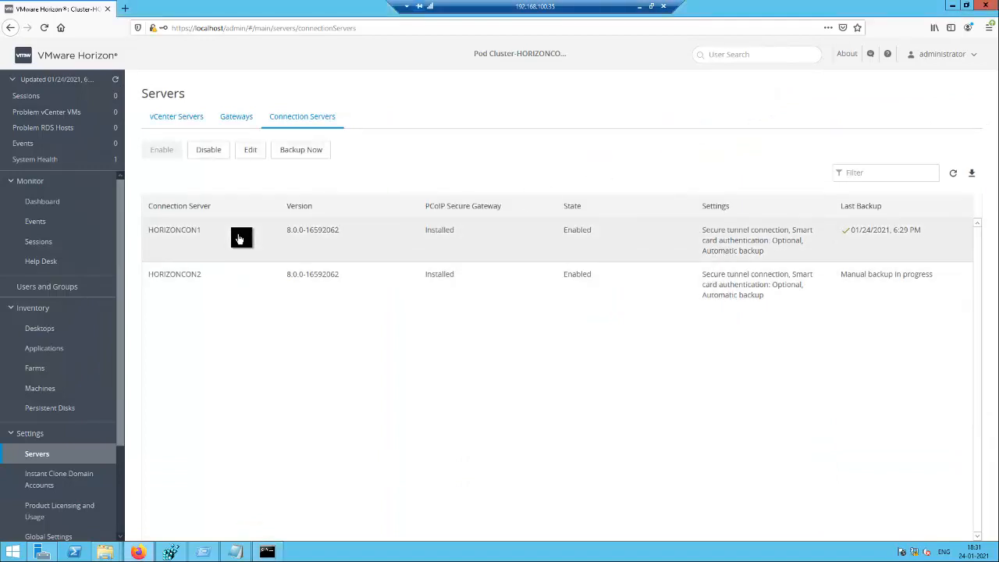
left_click(213, 152)
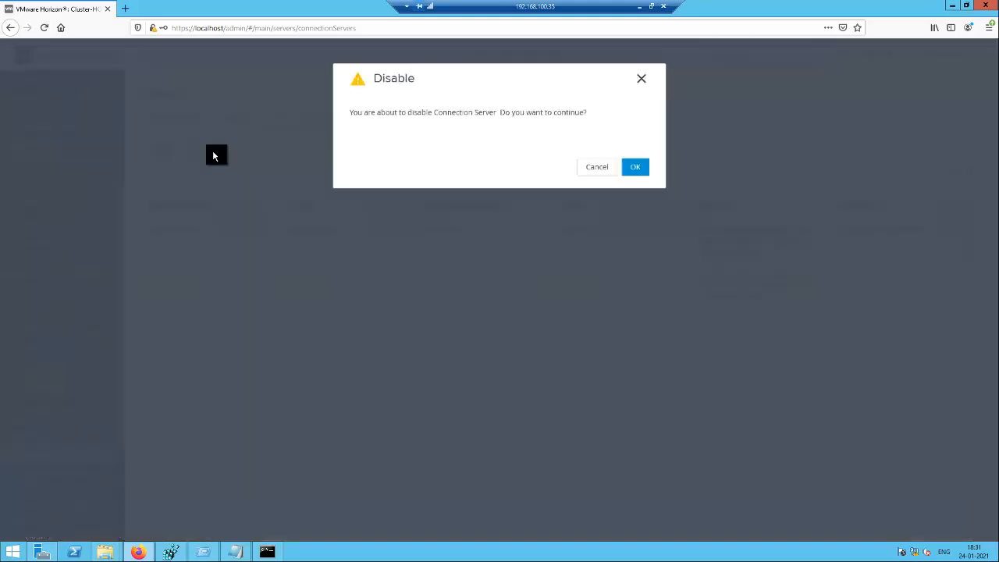
left_click(631, 173)
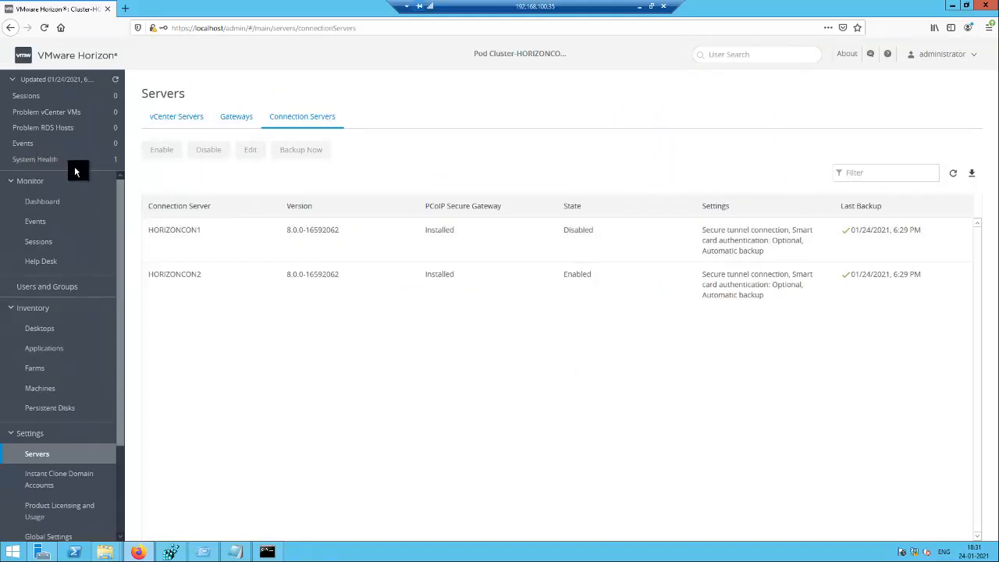
left_click(988, 7)
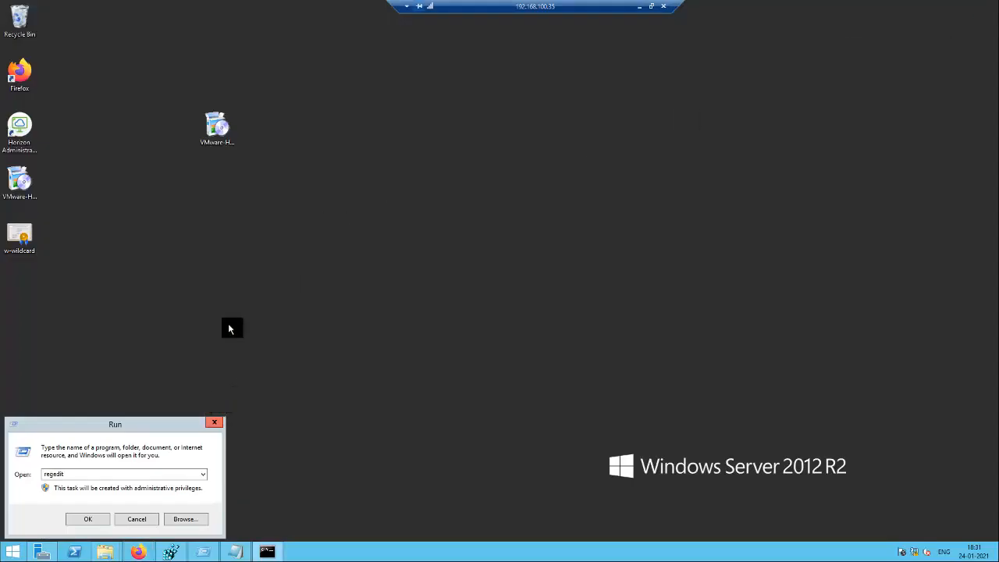
Dismiss the leftover regedit Run box and launch the VMware Horizon Connection Server 11.0.0 installer.
key("Escape")
left_click(217, 125)
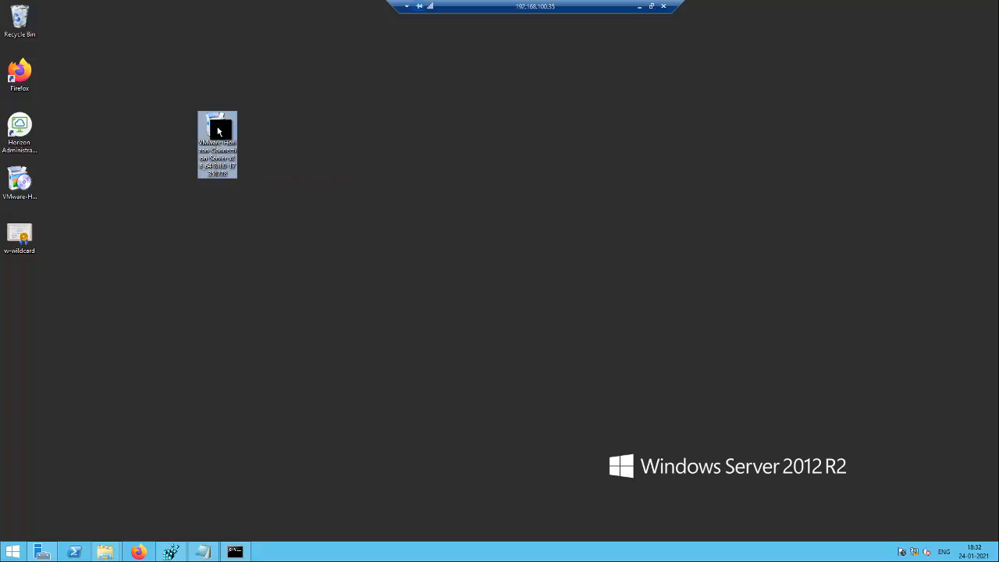
left_click(14, 554)
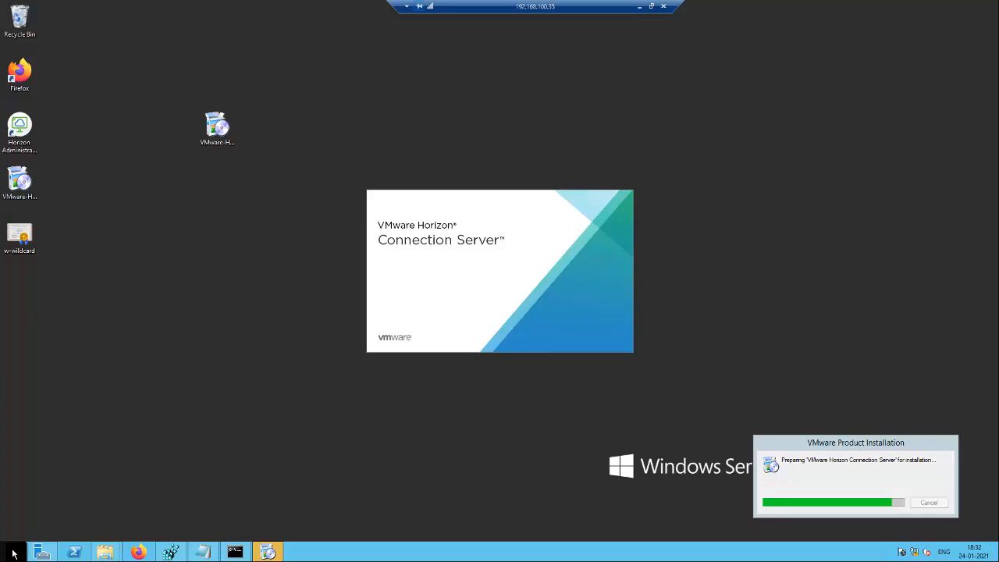
Open Control Panel's Programs and Features and select VMware Horizon Connection Server to check its version.
right_click(13, 553)
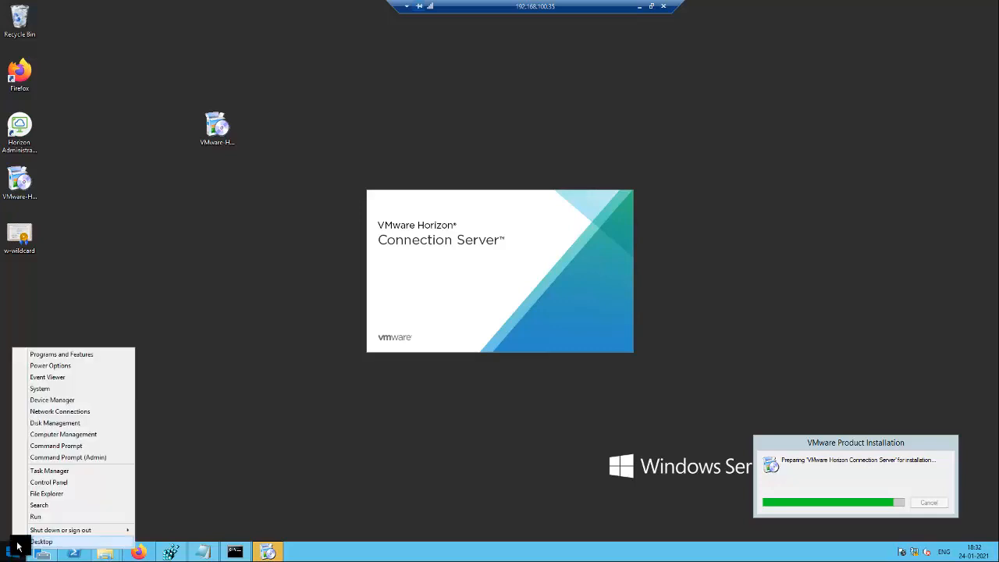
left_click(54, 484)
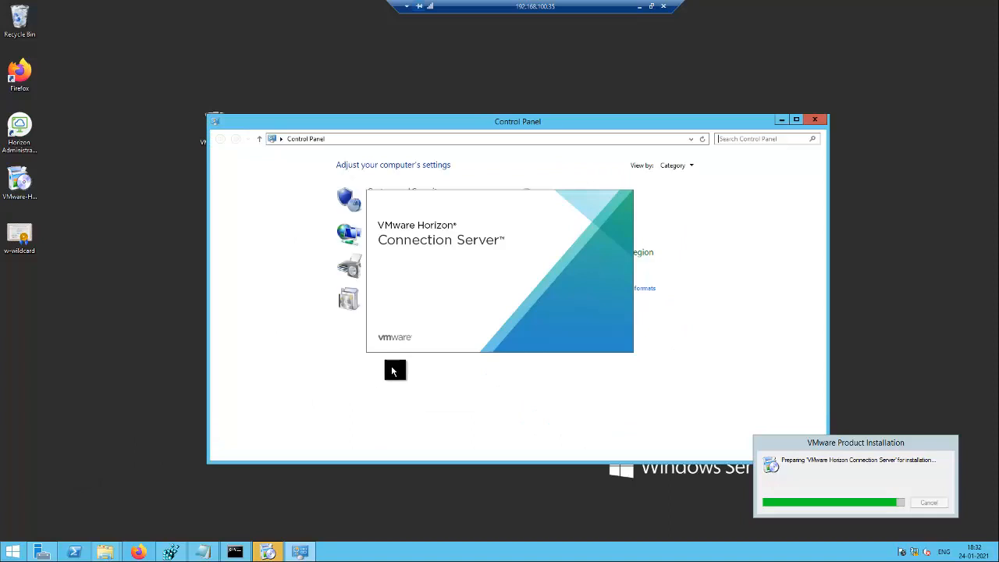
left_click_drag(563, 120, 358, 138)
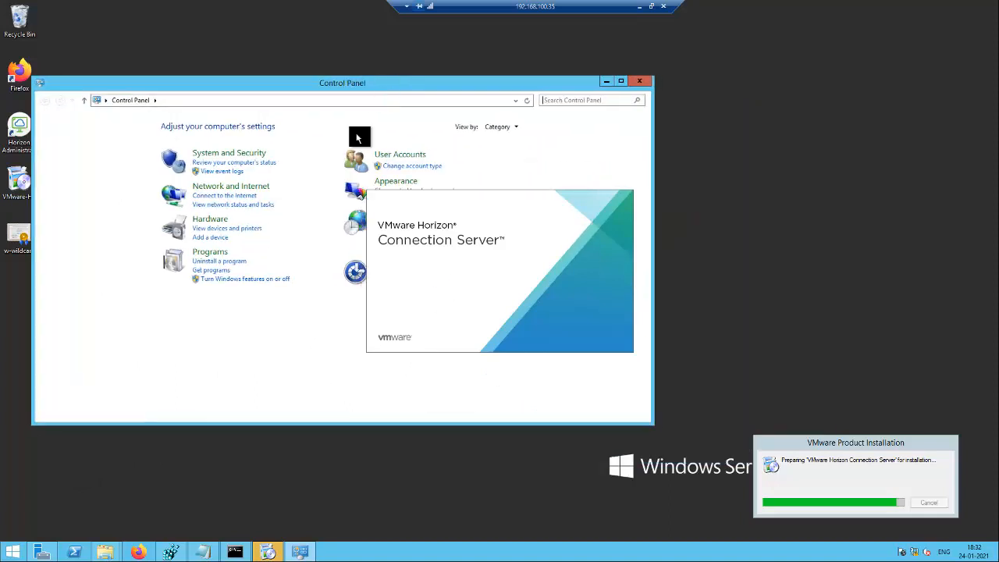
left_click(218, 262)
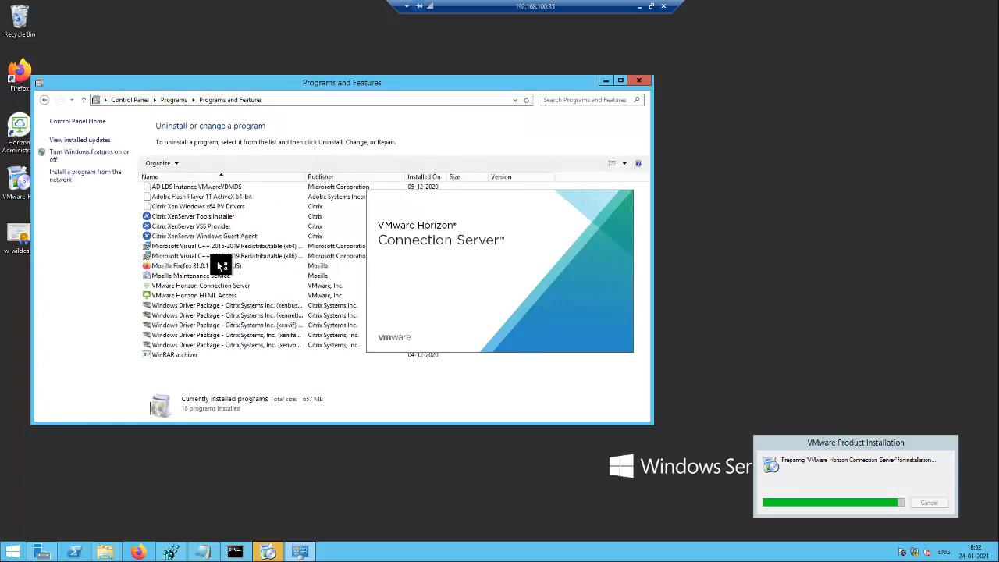
left_click(224, 295)
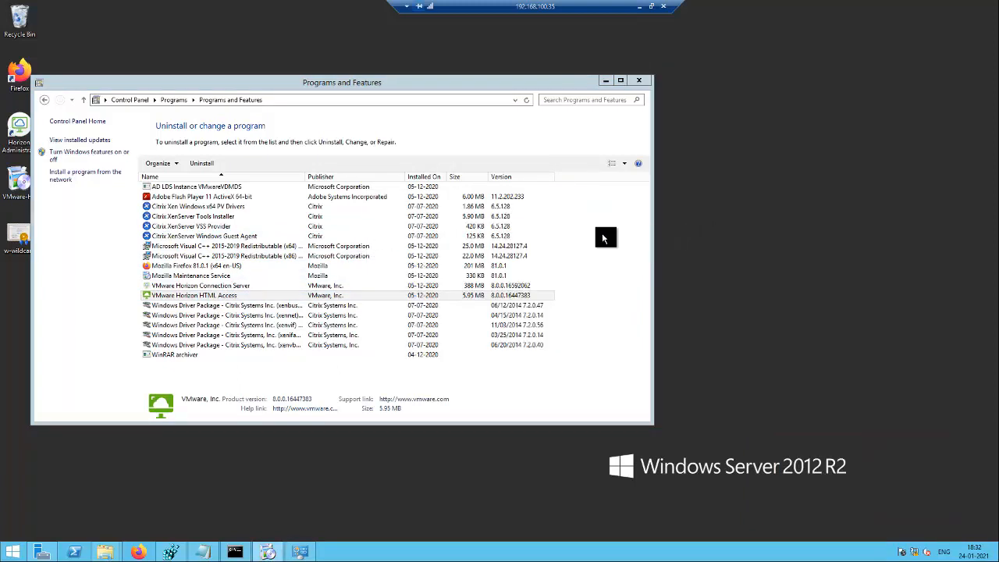
left_click(346, 297)
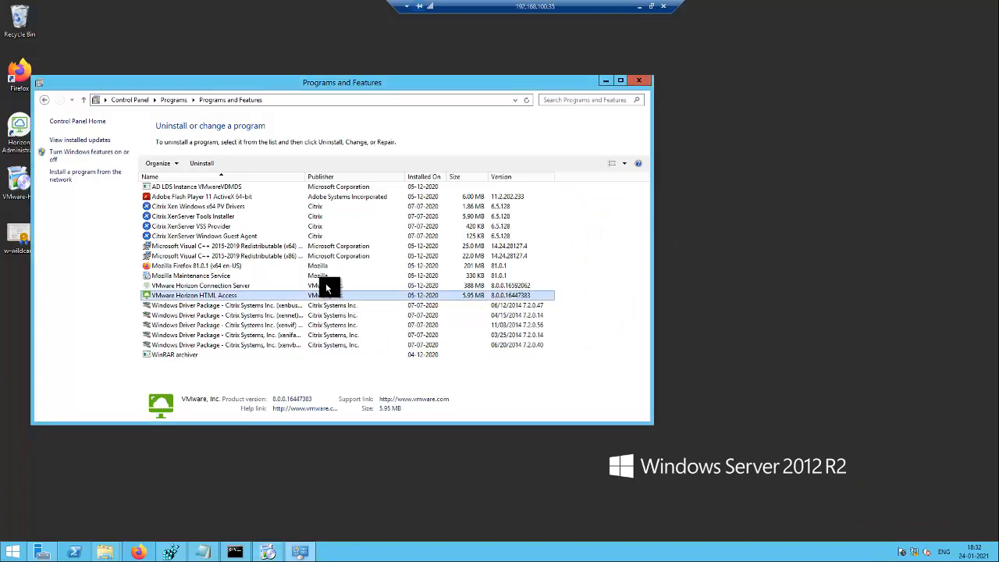
left_click(326, 285)
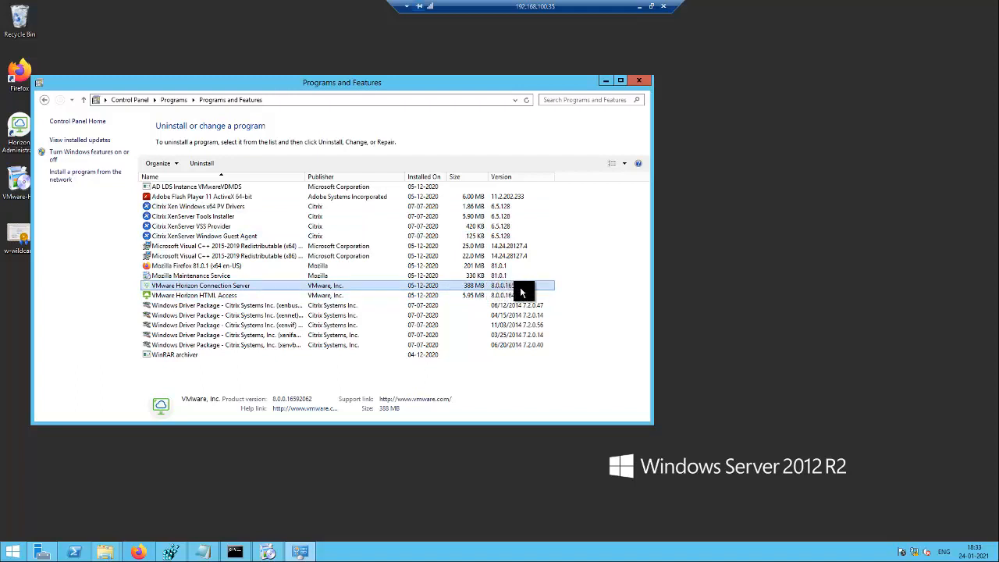
Run the Connection Server upgrade, accepting the EULA, declining CEIP, and skipping the documentation at finish.
left_click(606, 84)
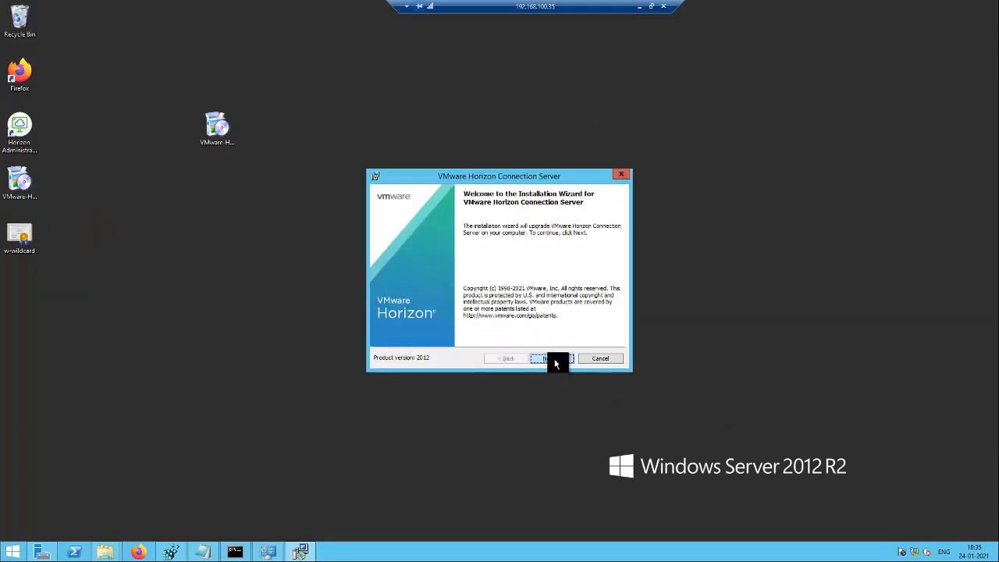
left_click(554, 358)
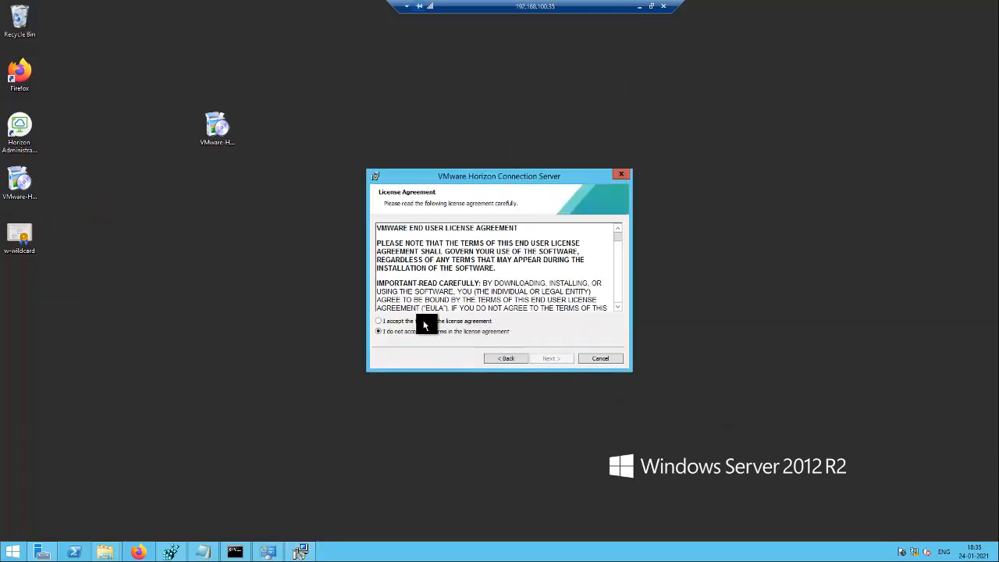
left_click(378, 320)
left_click(547, 358)
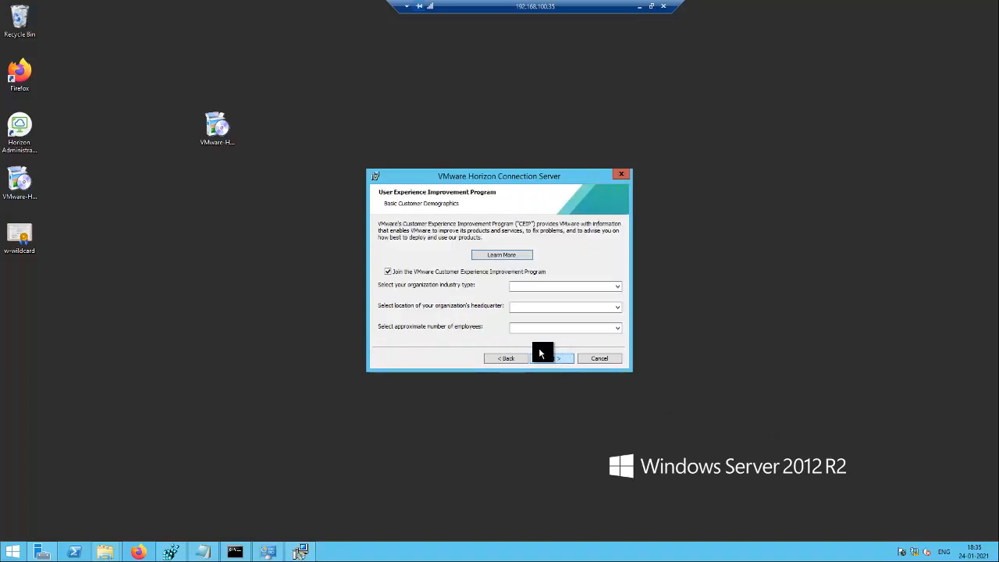
left_click(460, 272)
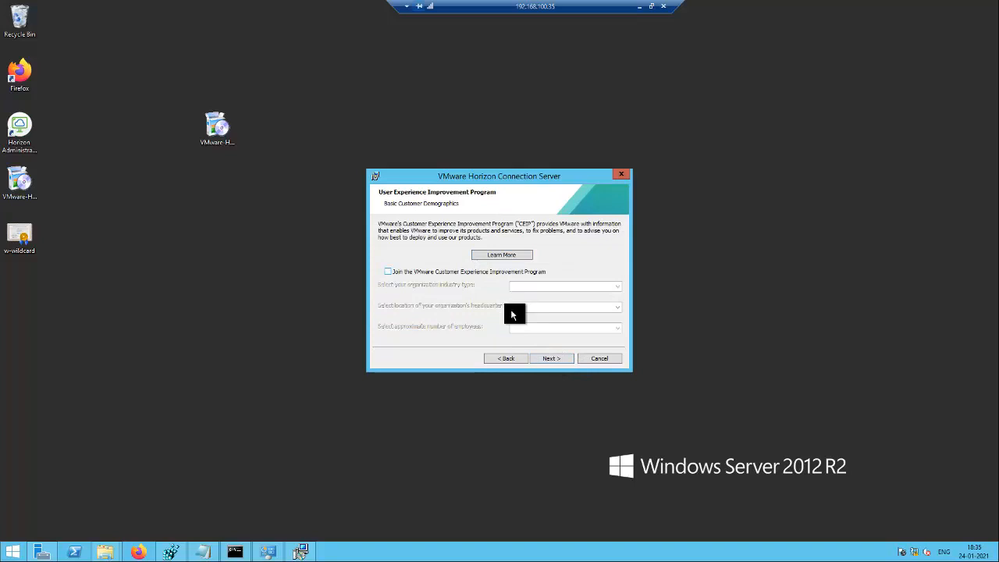
left_click(548, 357)
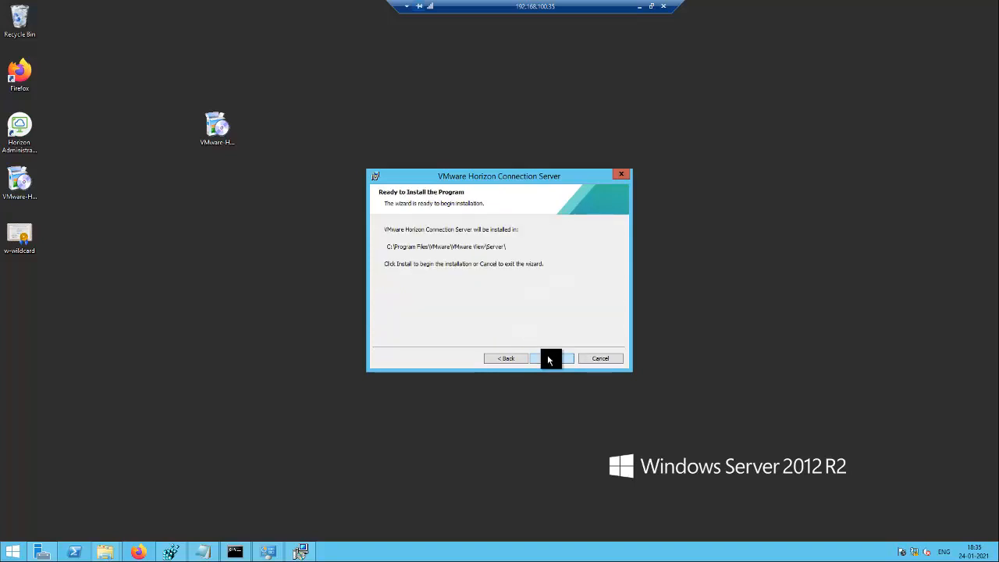
left_click(548, 356)
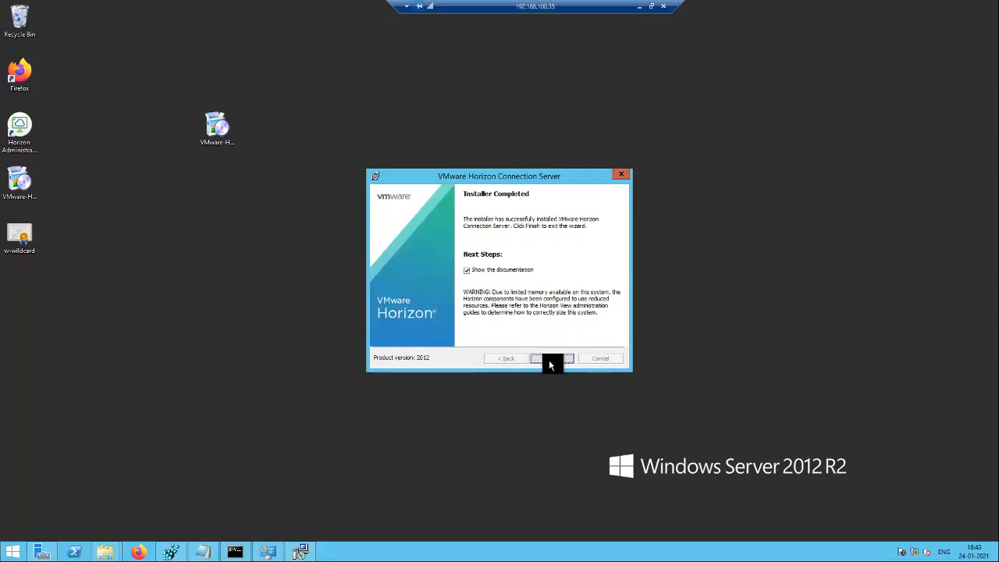
left_click(466, 270)
left_click(552, 361)
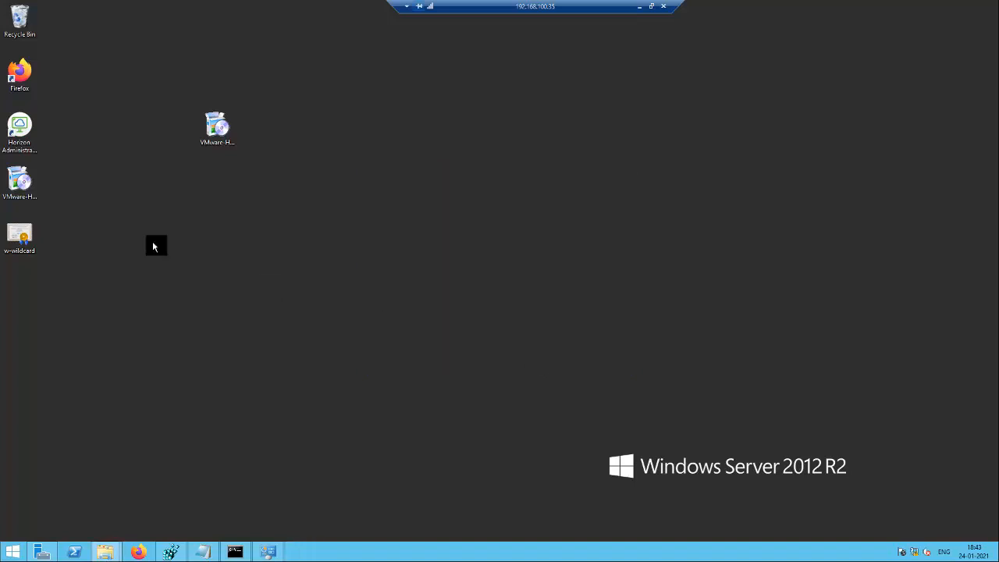
Launch Horizon Administrator, bypass the certificate warning and security alert, and maximize the localhost/admin page.
double_click(24, 129)
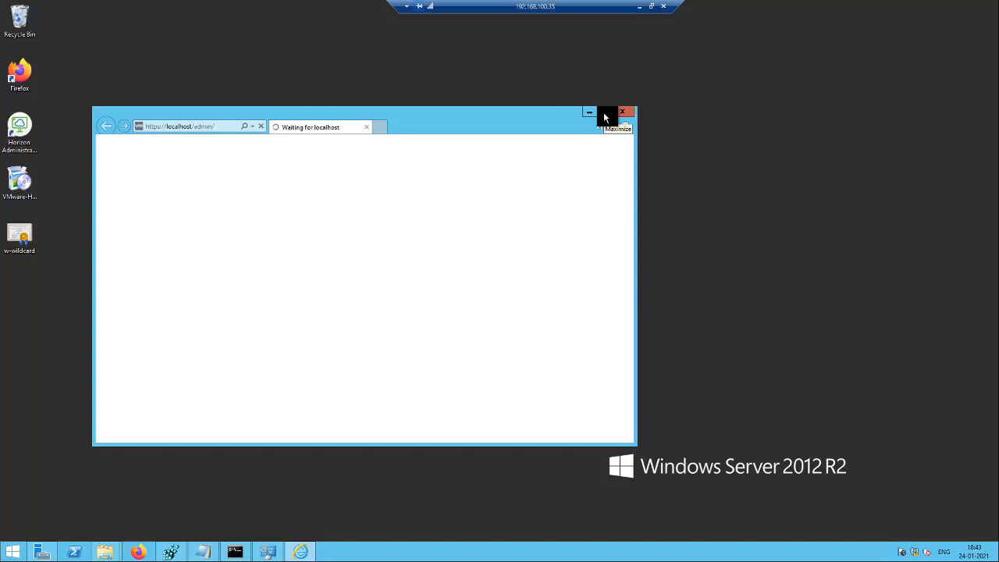
left_click(225, 128)
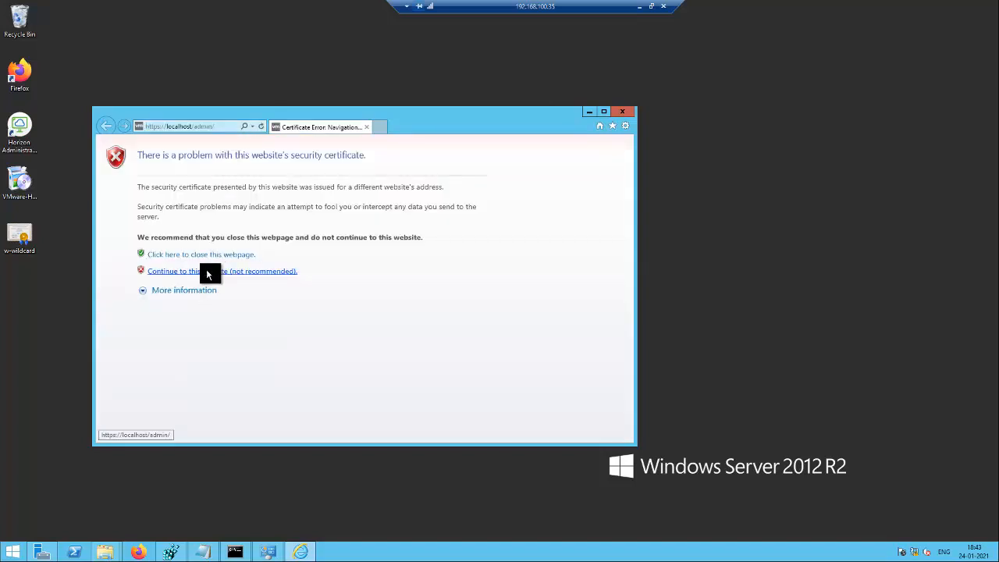
left_click(208, 273)
left_click(526, 304)
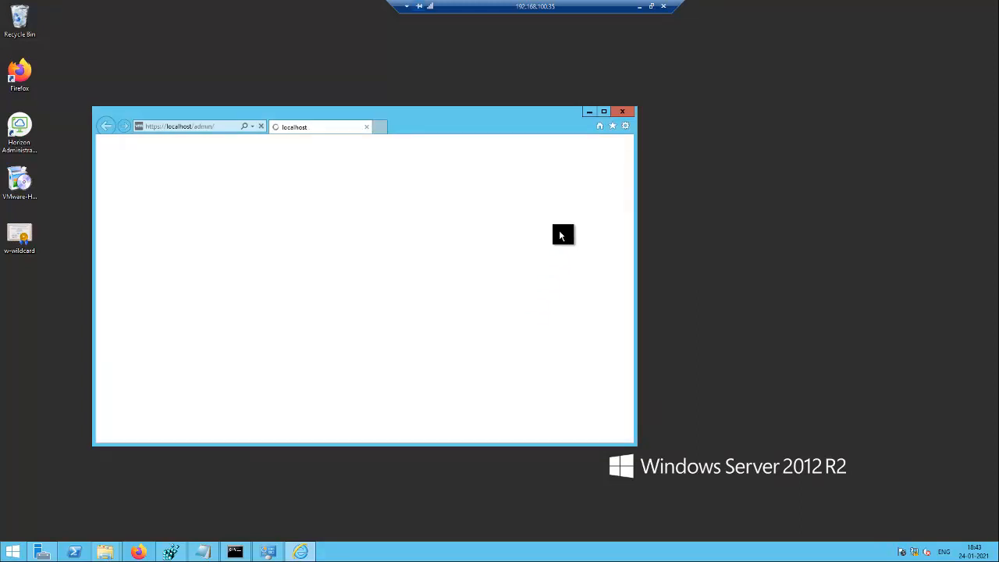
left_click(604, 113)
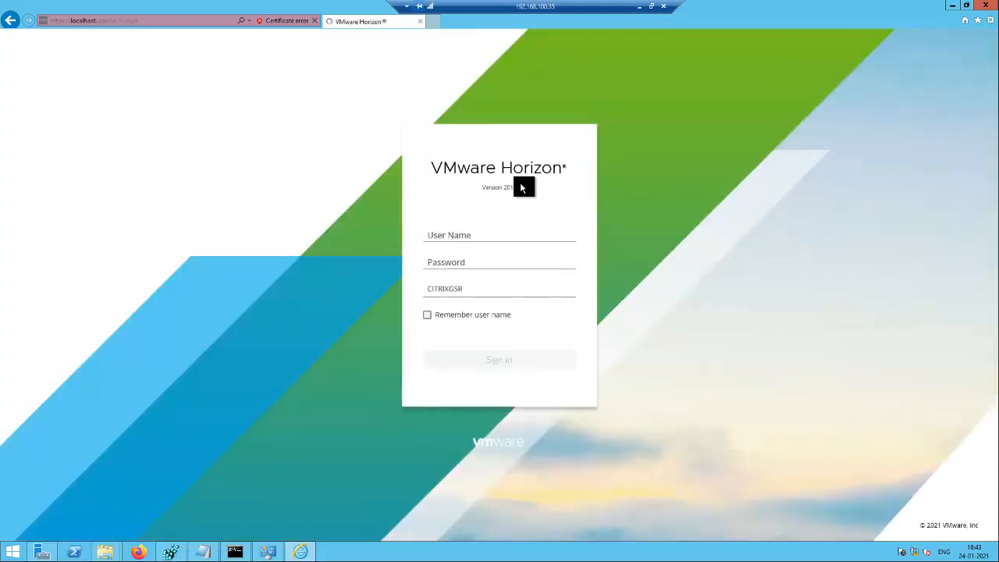
Sign in as administrator with the account password and dismiss the browser recommendation notice.
left_click(469, 236)
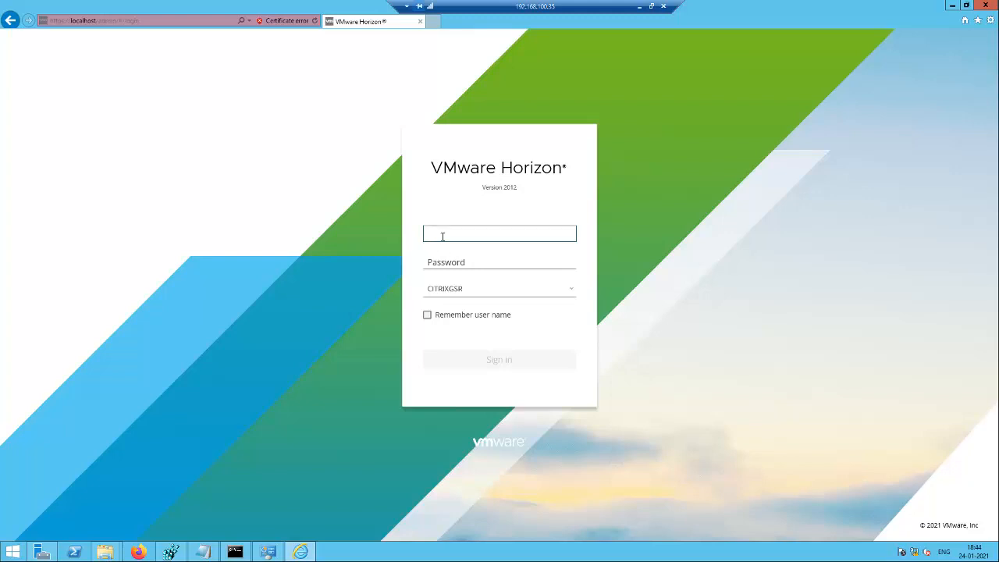
type("administrator")
key("Tab")
type("•••••")
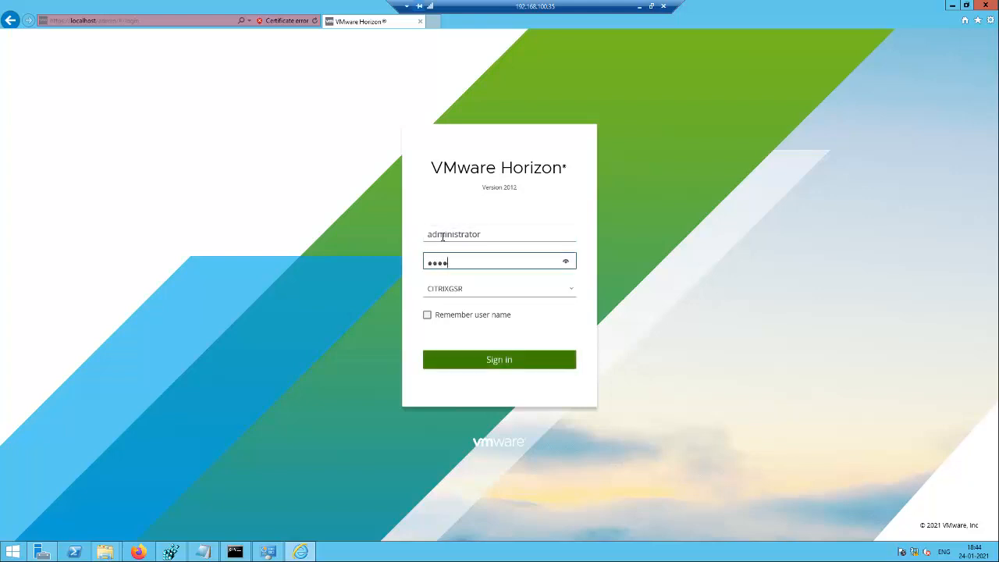
type("••••")
left_click(567, 262)
left_click(504, 356)
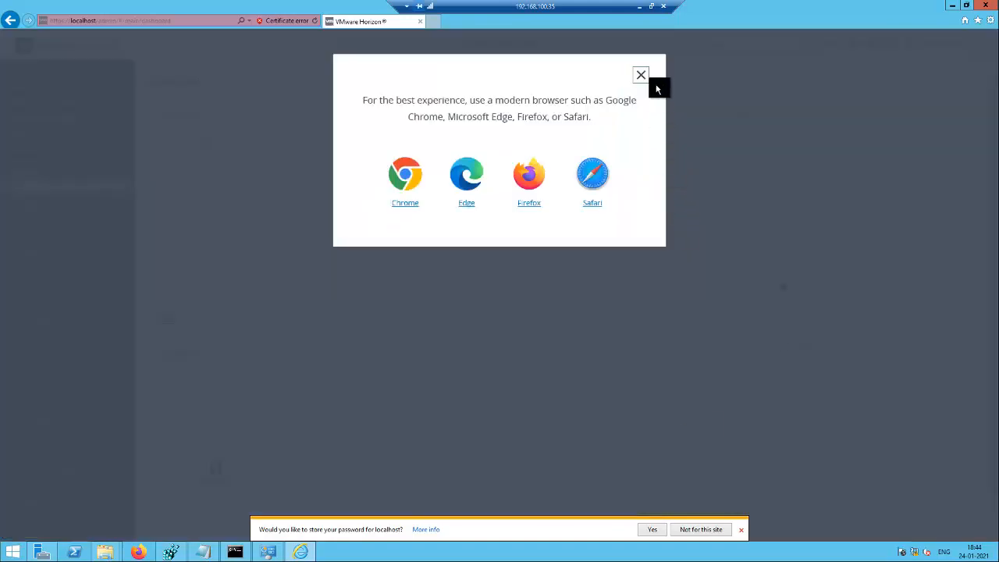
left_click(640, 80)
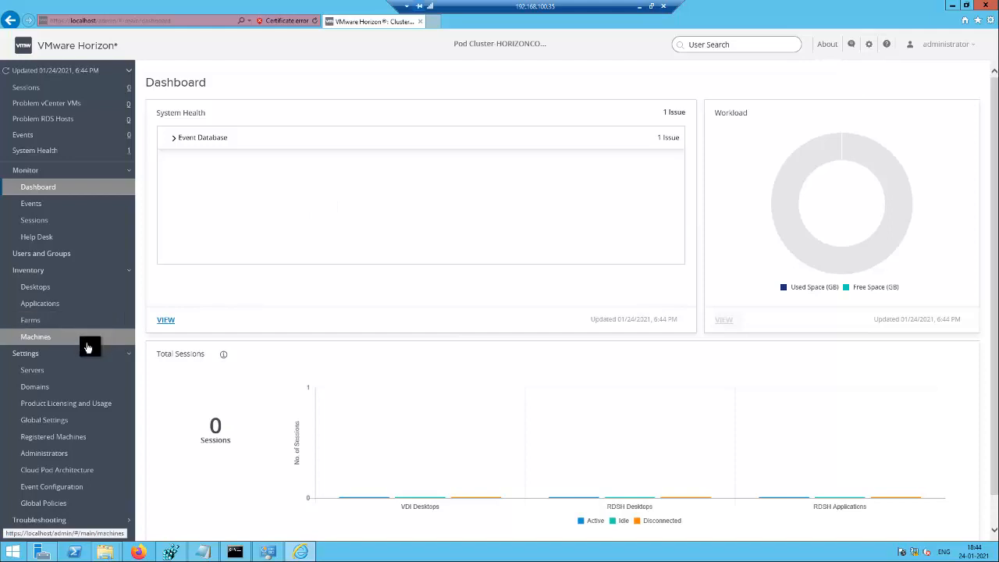
Under Settings > Servers > Connection Servers, re-enable HORIZONCON1, now at 8.1.0-17351278.
left_click(36, 372)
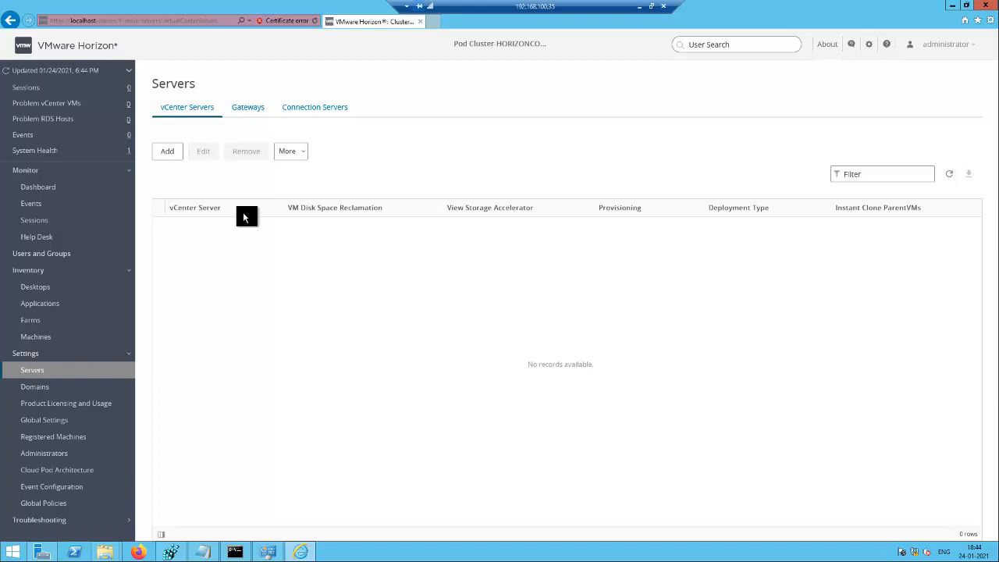
left_click(310, 109)
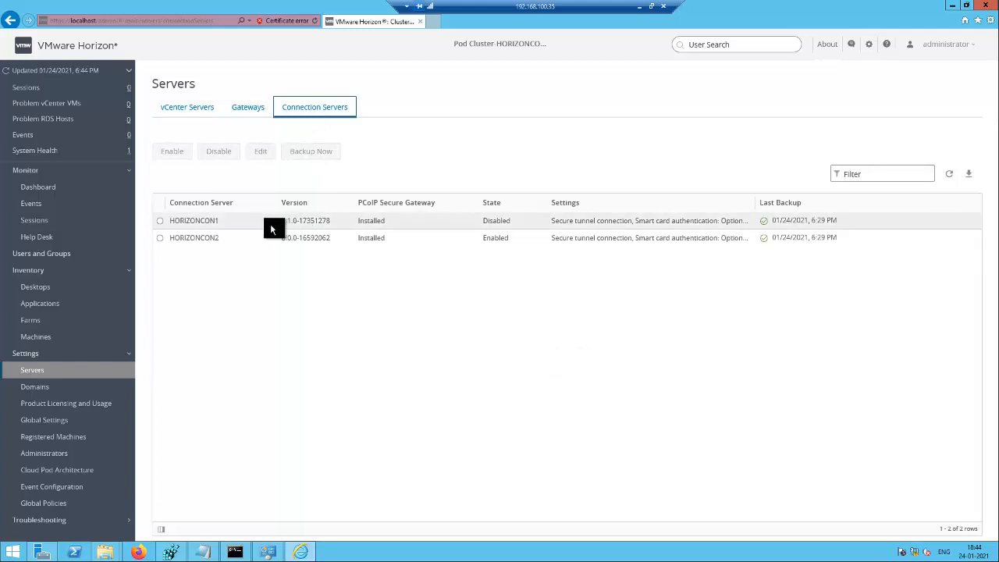
left_click(160, 220)
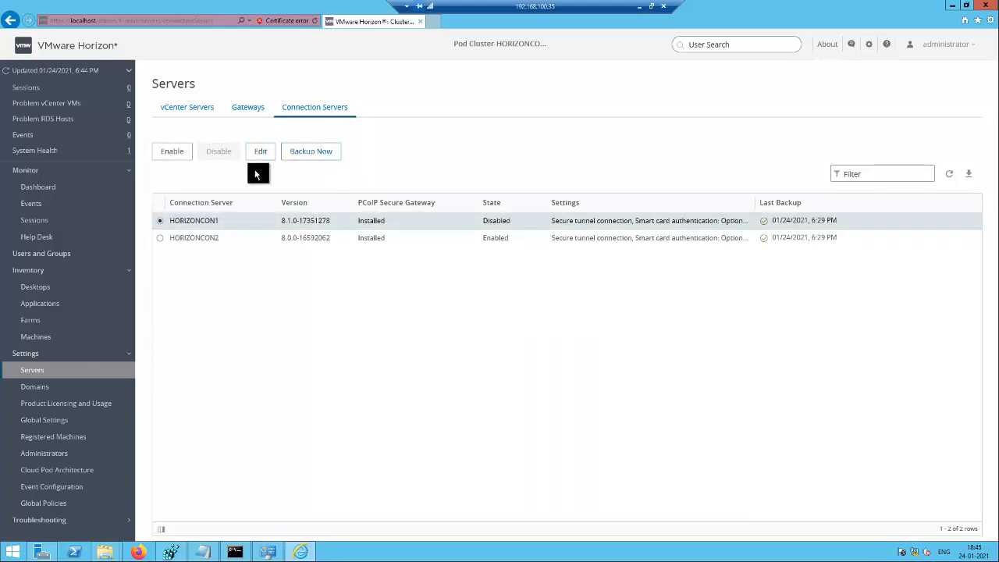
left_click(175, 151)
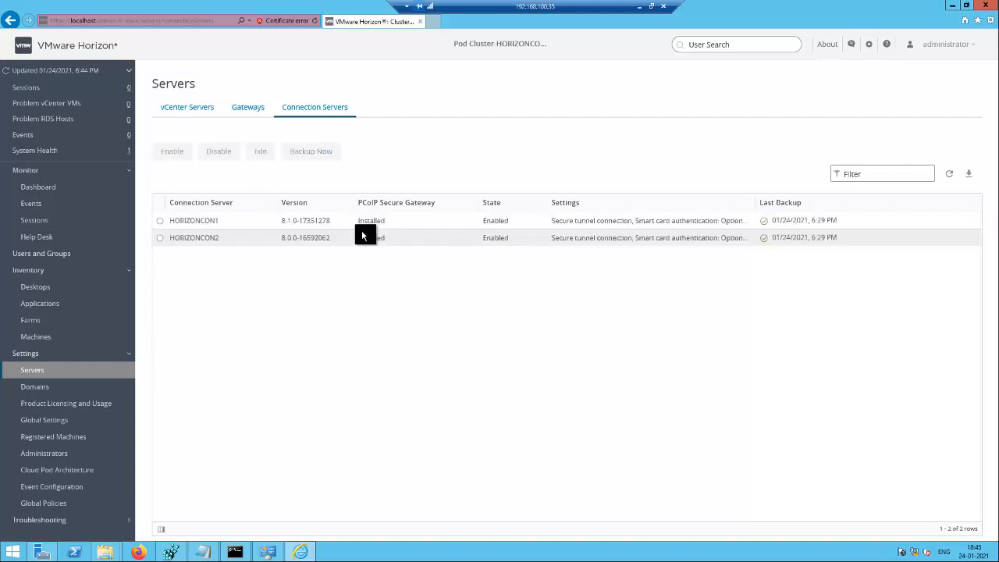
Disable HORIZONCON2 with confirmation, then minimize the remote session.
left_click(160, 238)
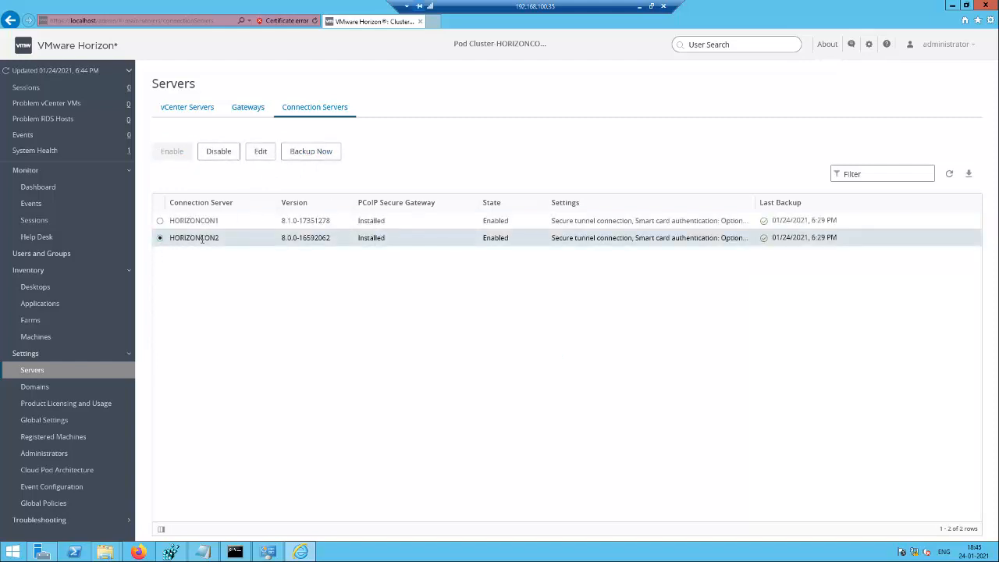
left_click(226, 154)
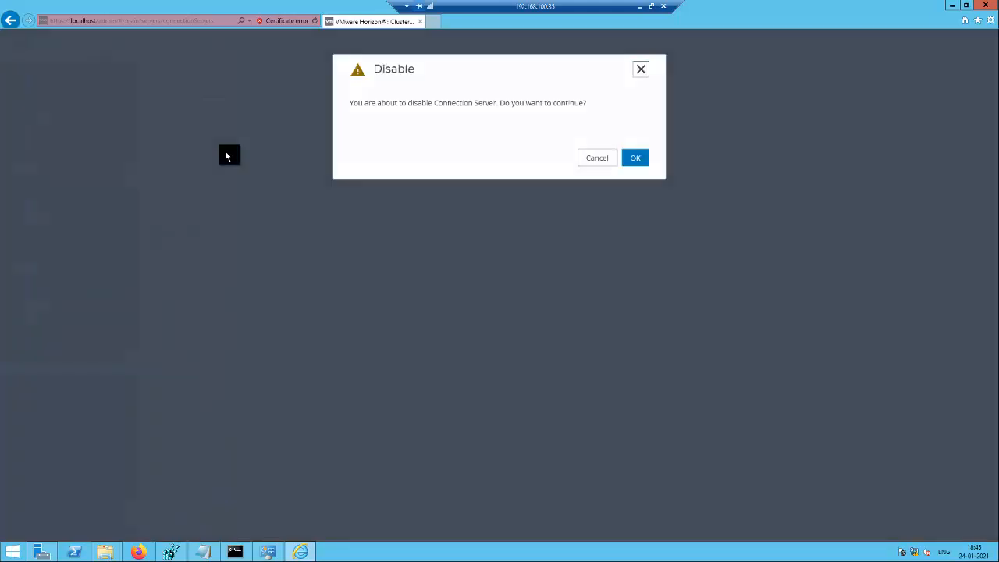
left_click(635, 159)
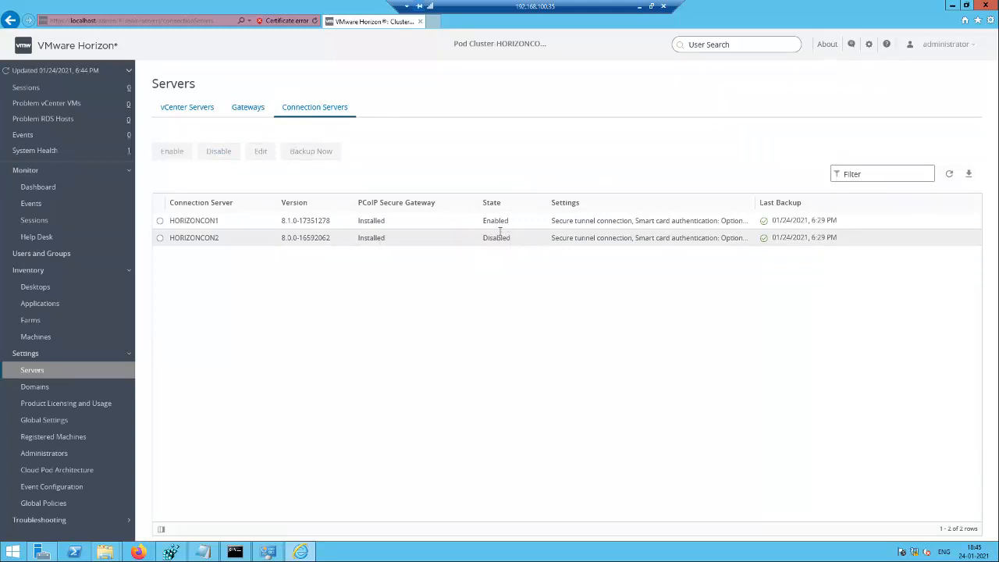
left_click(638, 9)
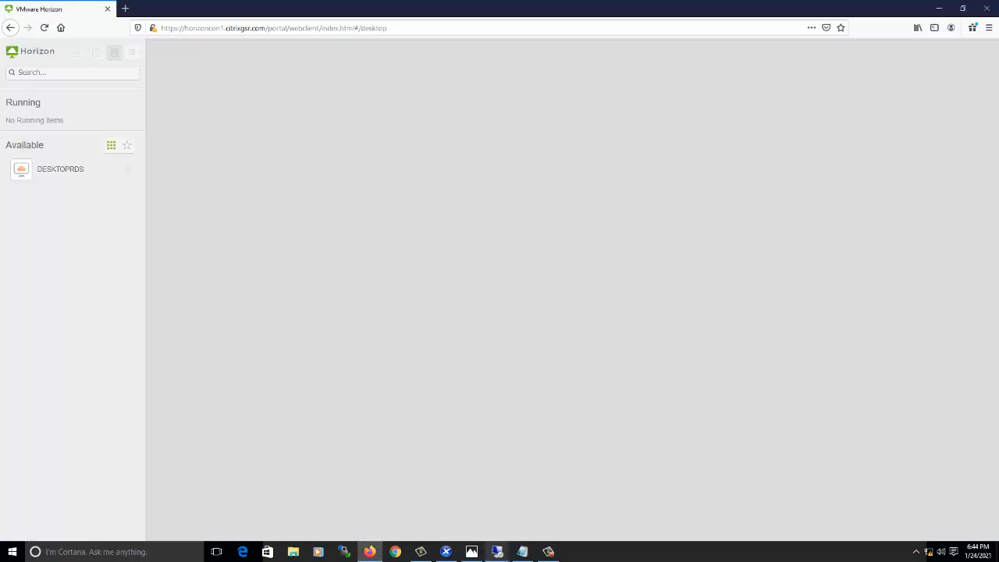
On the second server's session, launch the Connection Server installer and close the VMware folder window.
mouse_move(497, 551)
left_click(563, 477)
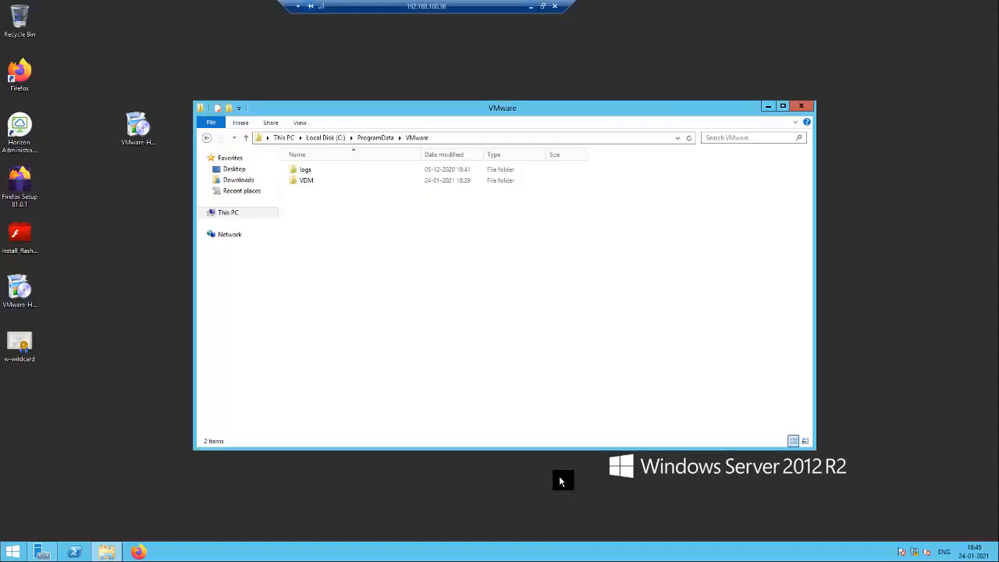
left_click(137, 136)
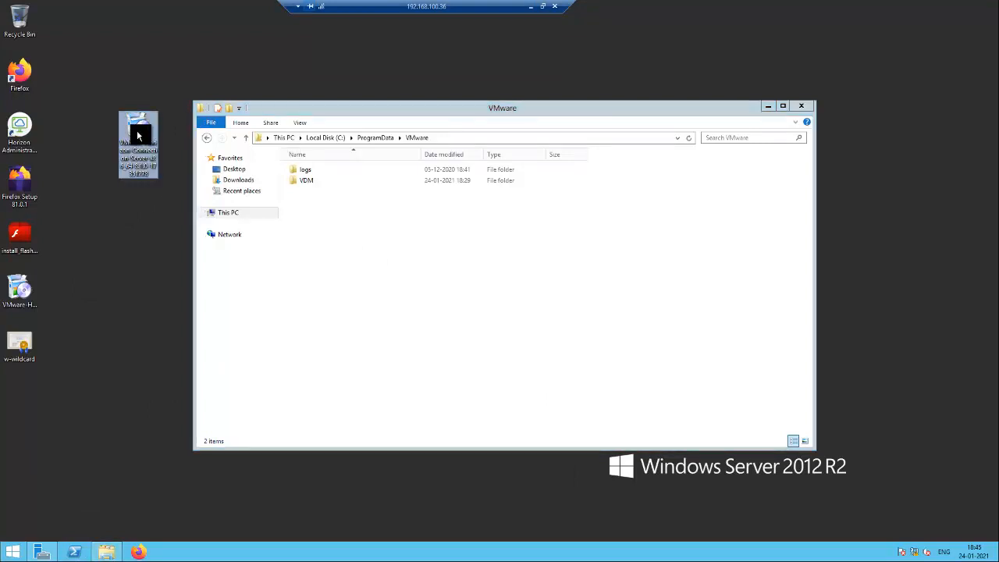
double_click(137, 136)
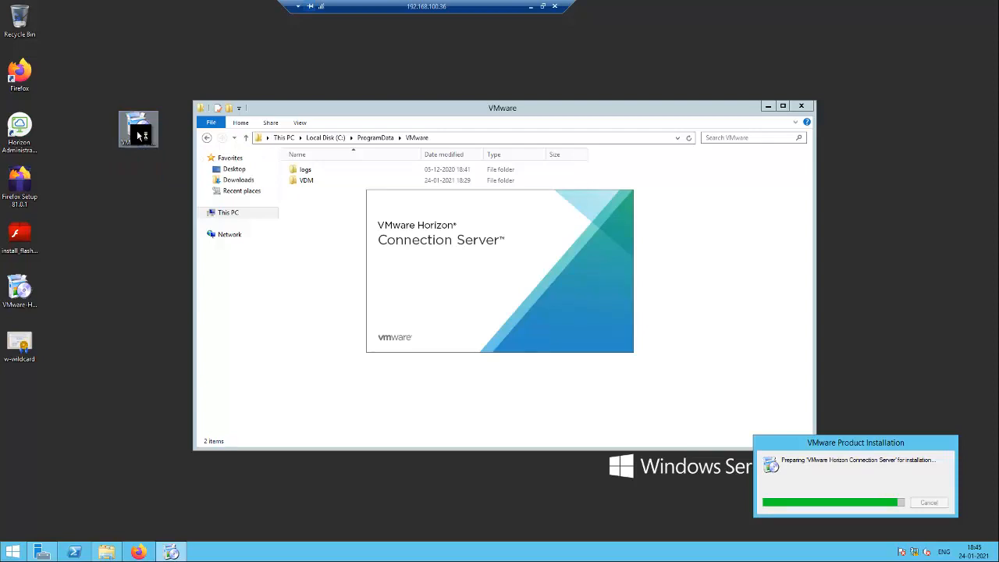
left_click(802, 106)
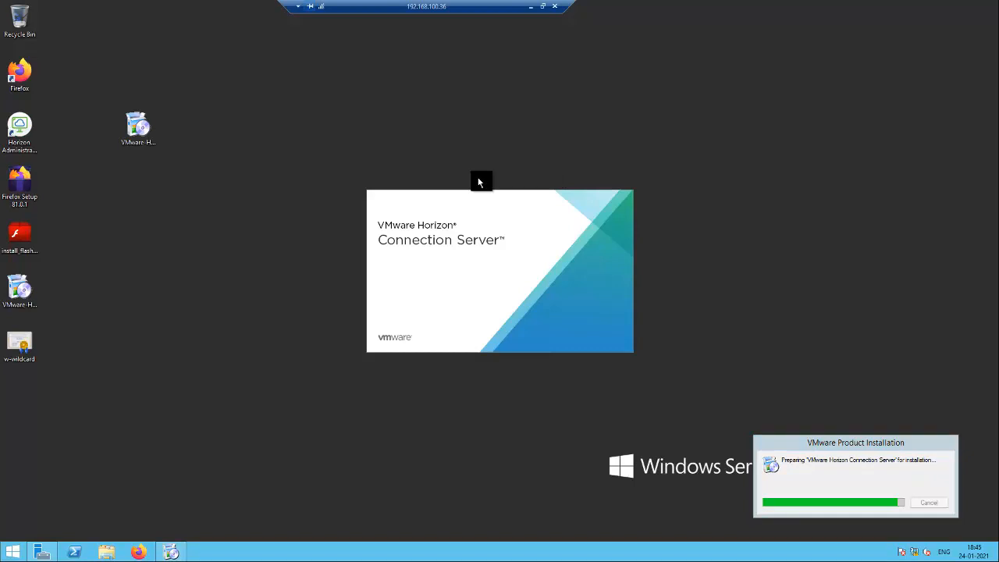
Accept the license agreement, install the Connection Server upgrade, and finish the wizard.
left_click(552, 360)
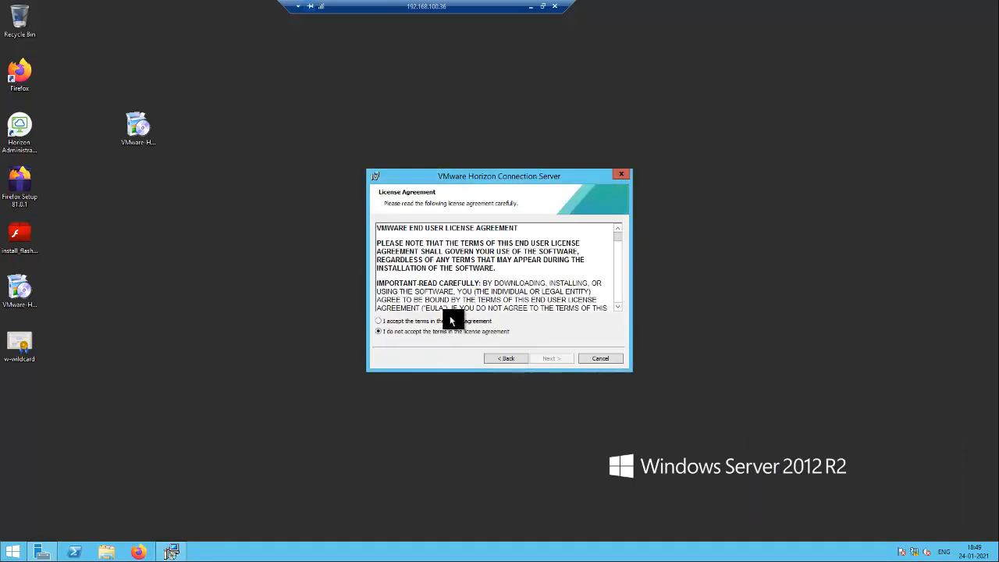
left_click(452, 321)
left_click(561, 359)
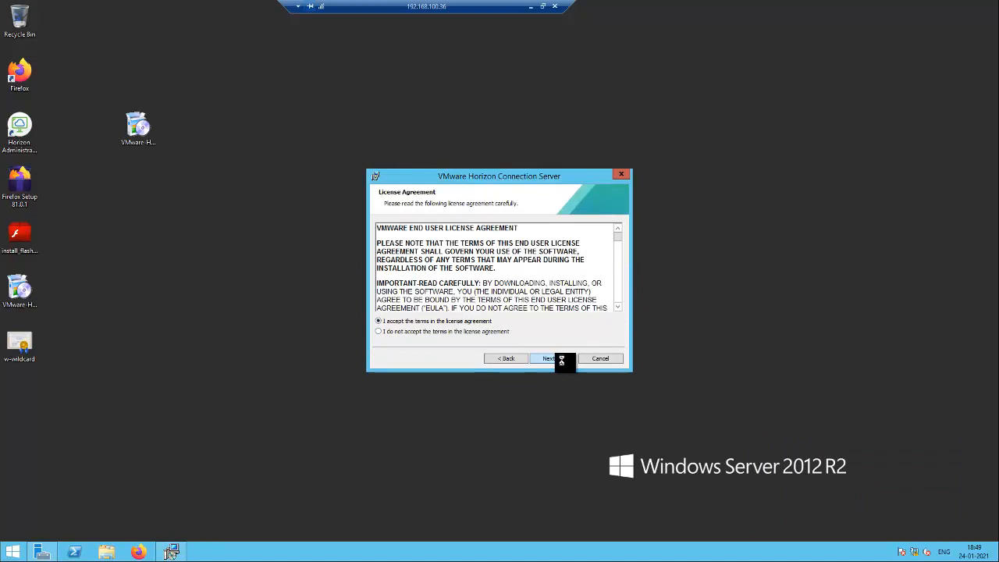
left_click(561, 358)
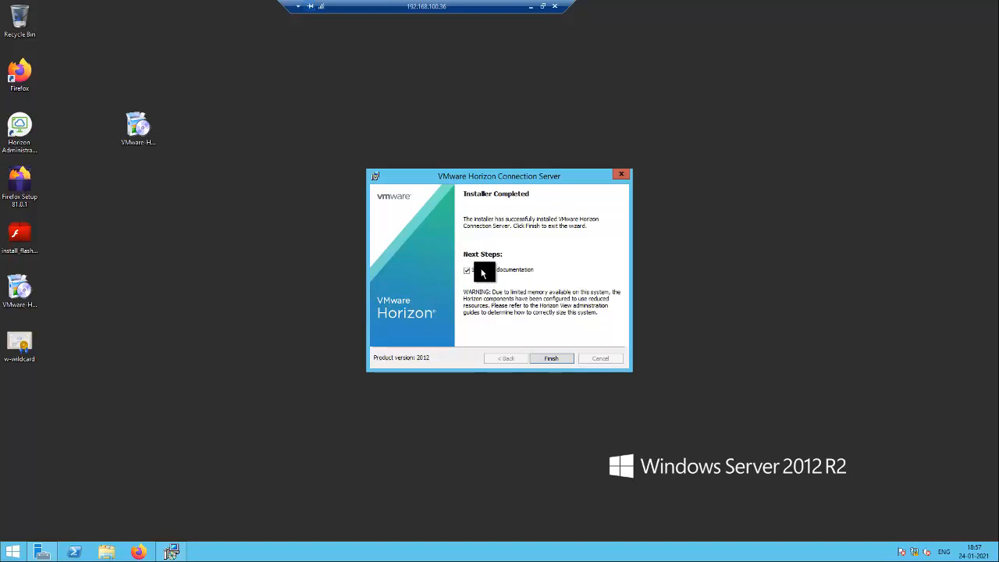
left_click(553, 360)
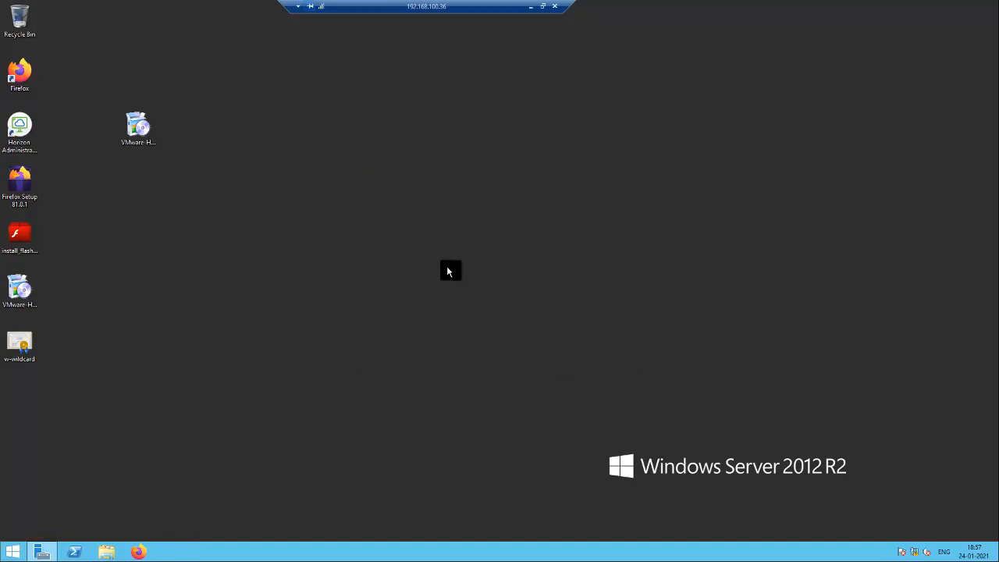
Back in the first server's Horizon Console, enable HORIZONCON2, then minimize the remote session.
left_click(530, 7)
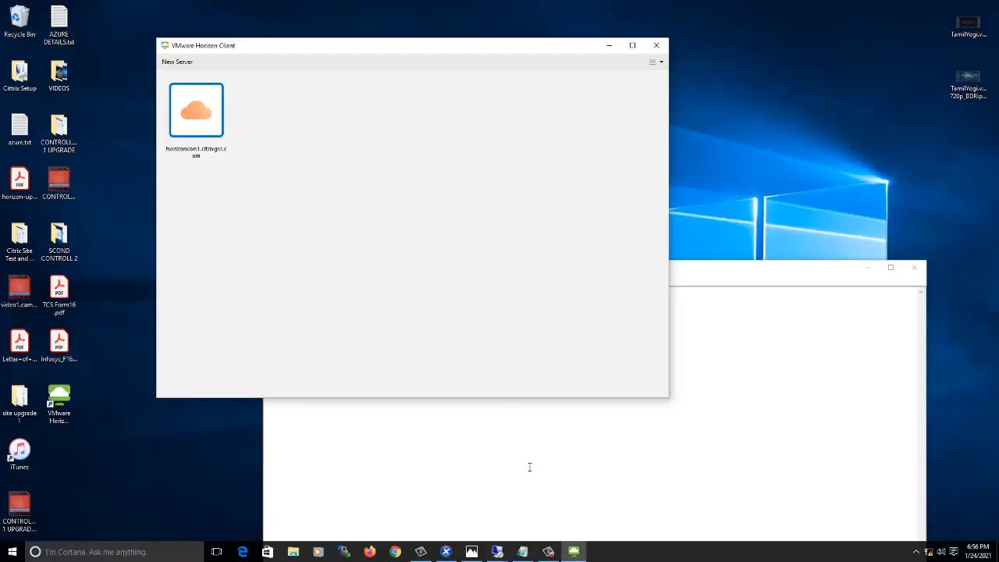
mouse_move(497, 552)
left_click(437, 506)
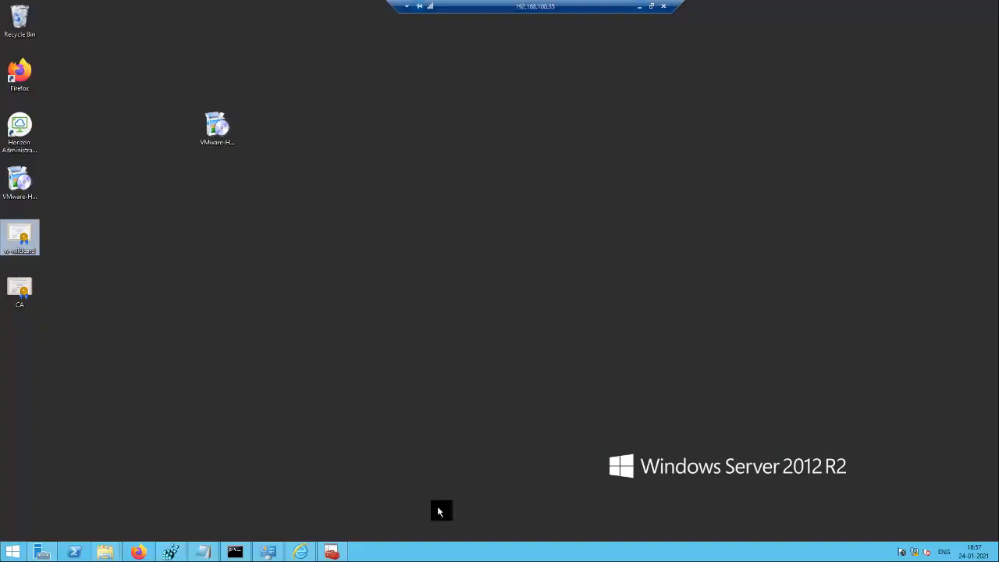
left_click(302, 552)
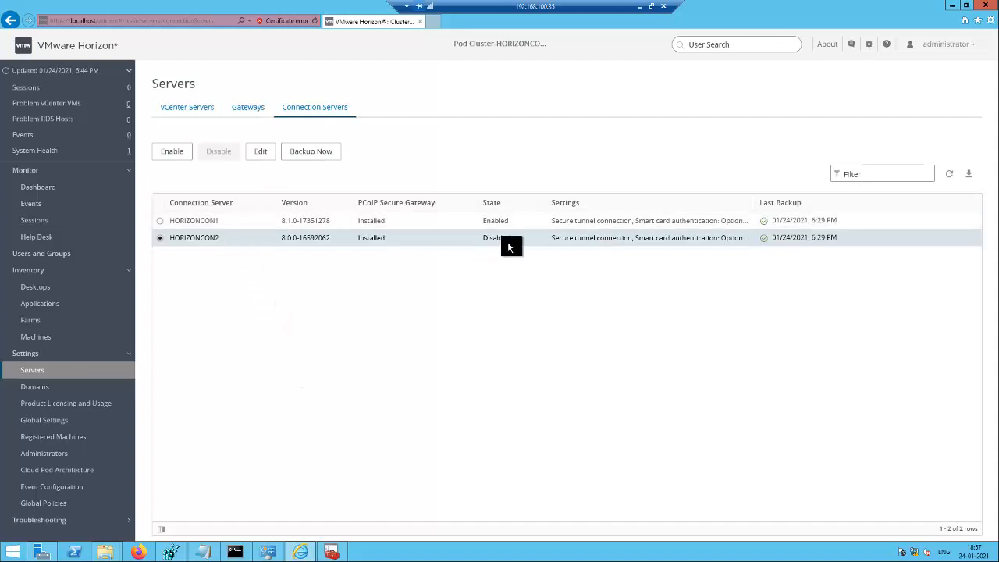
left_click(172, 153)
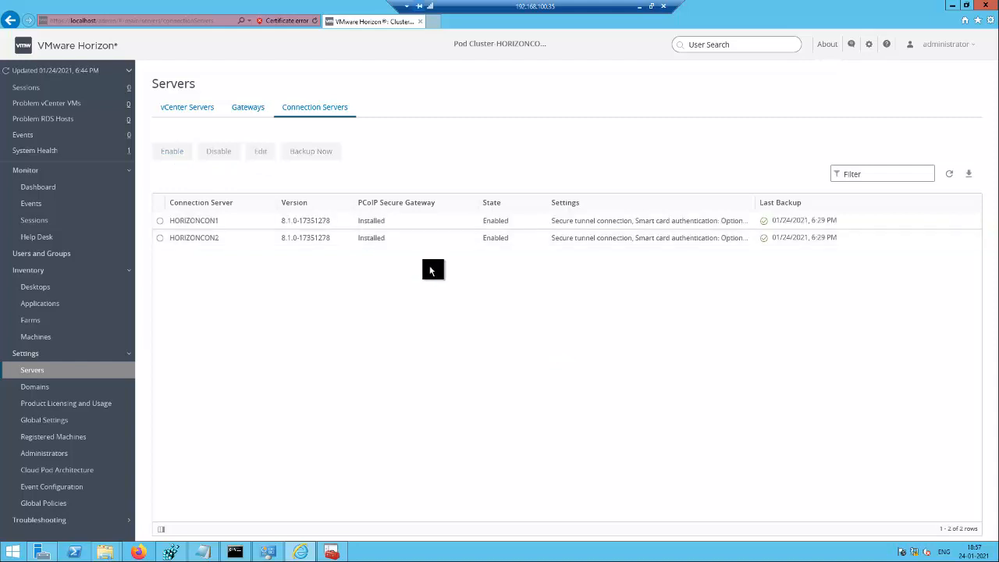
left_click(640, 7)
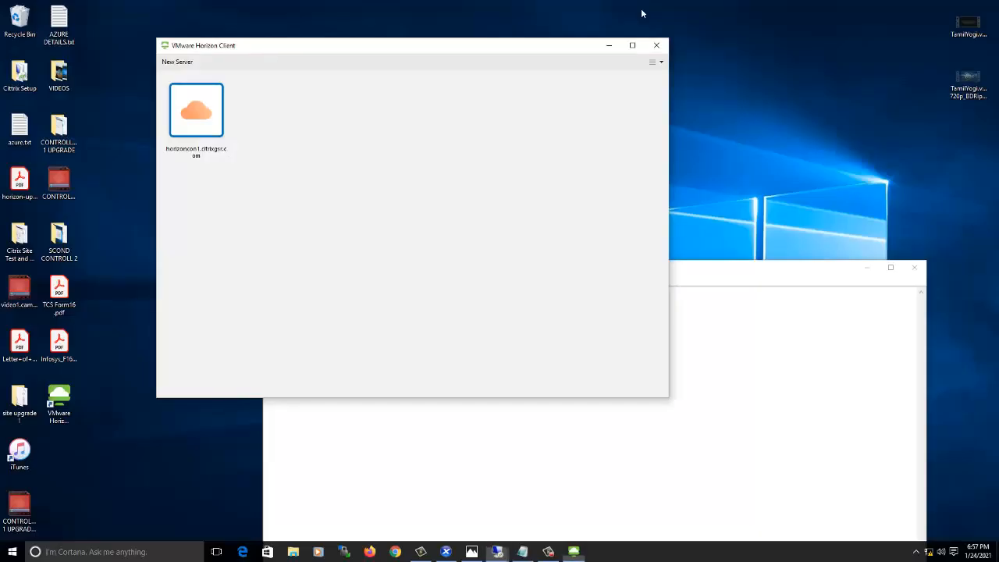
left_click(184, 63)
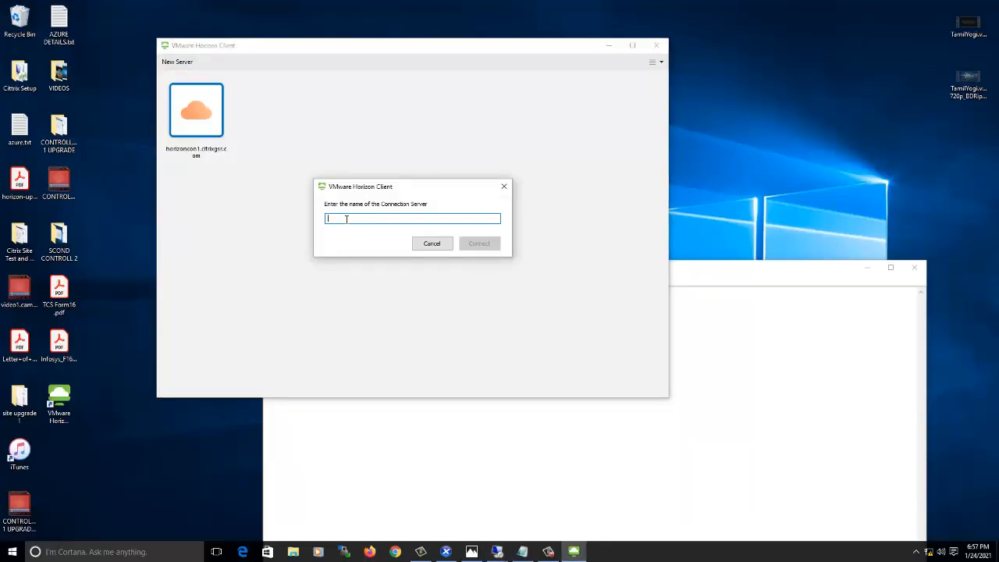
type("https://horizoncon1.citrixgsr.com/")
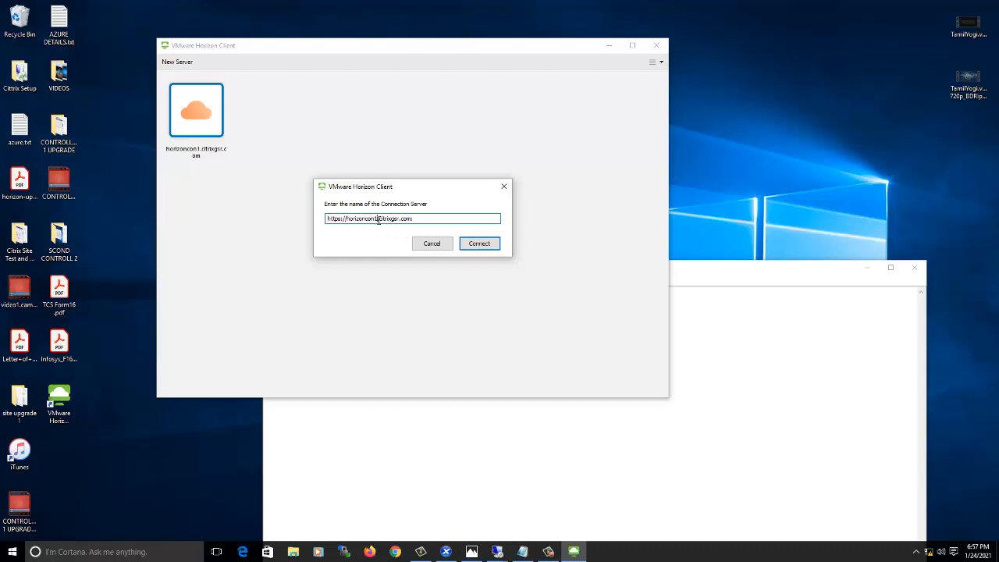
left_click(378, 219)
key("BackSpace")
type("2")
left_click(471, 245)
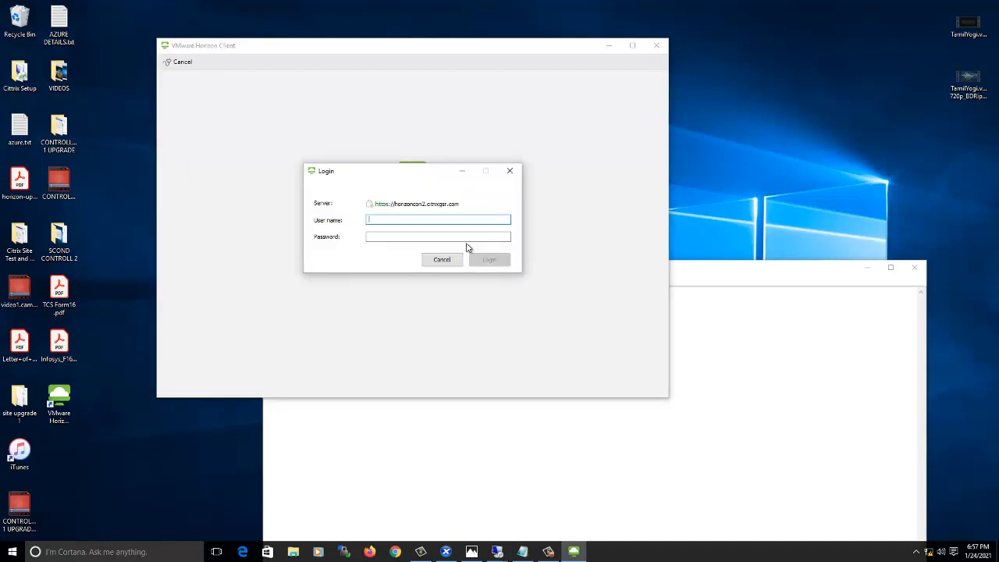
Log in with the citrixgsr domain user account and its password.
type("siva")
key("BackSpace")
key("BackSpace")
key("BackSpace")
type("citrixgsr\\siva")
key("Tab")
type("•••••••••")
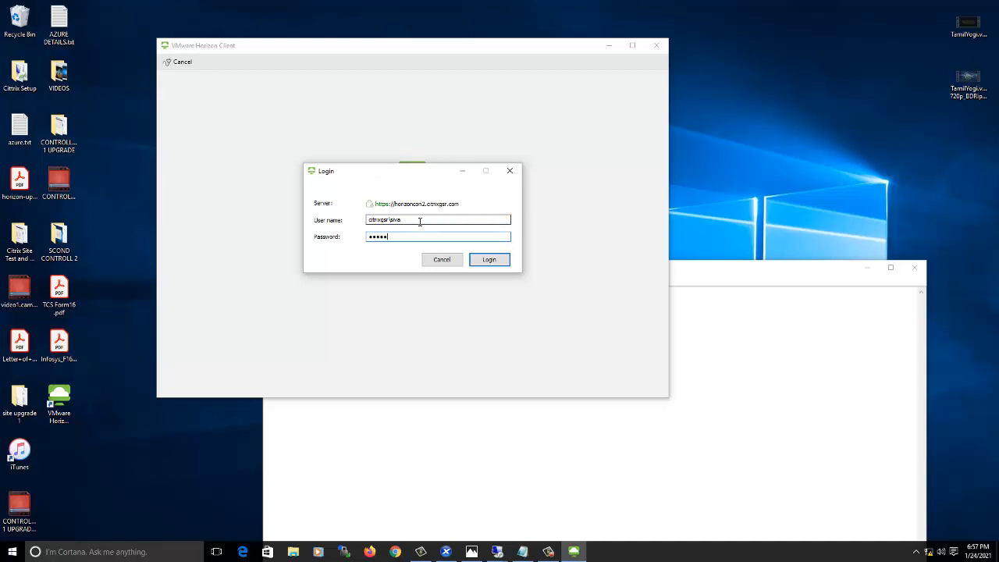
key("Return")
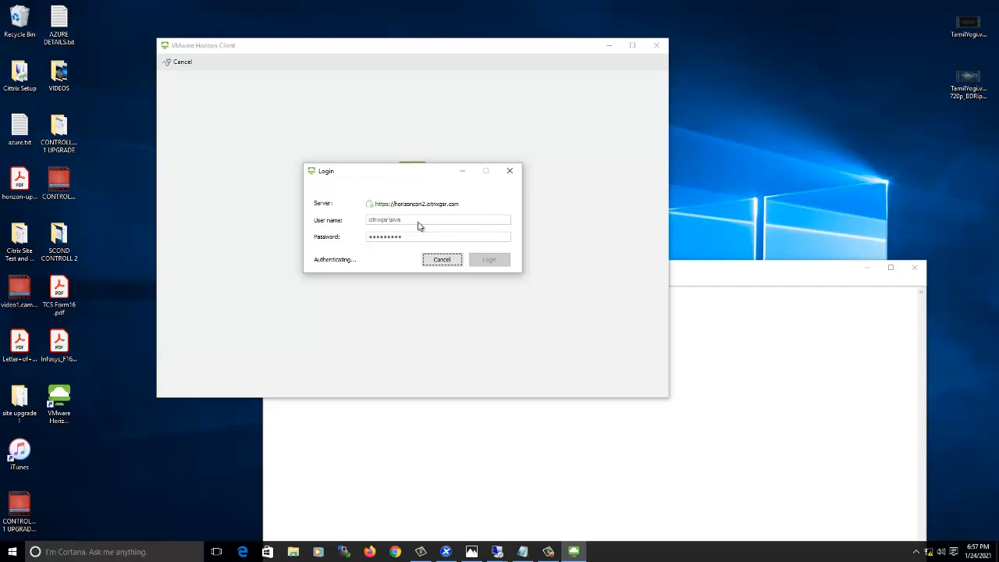
key("Return")
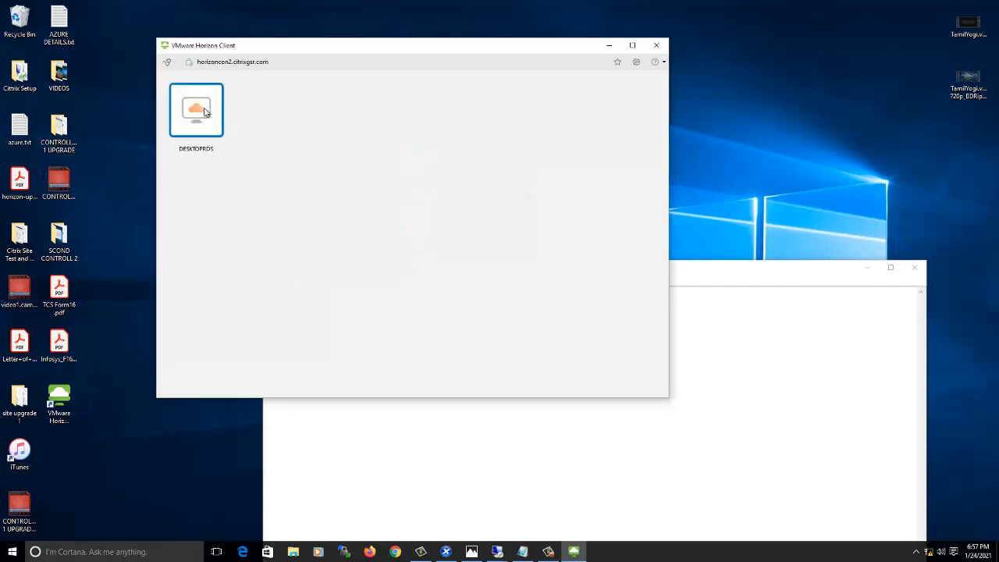
Launch the DESKTOPRDS desktop, allow local file sharing, then minimize the session.
right_click(206, 110)
left_click(226, 117)
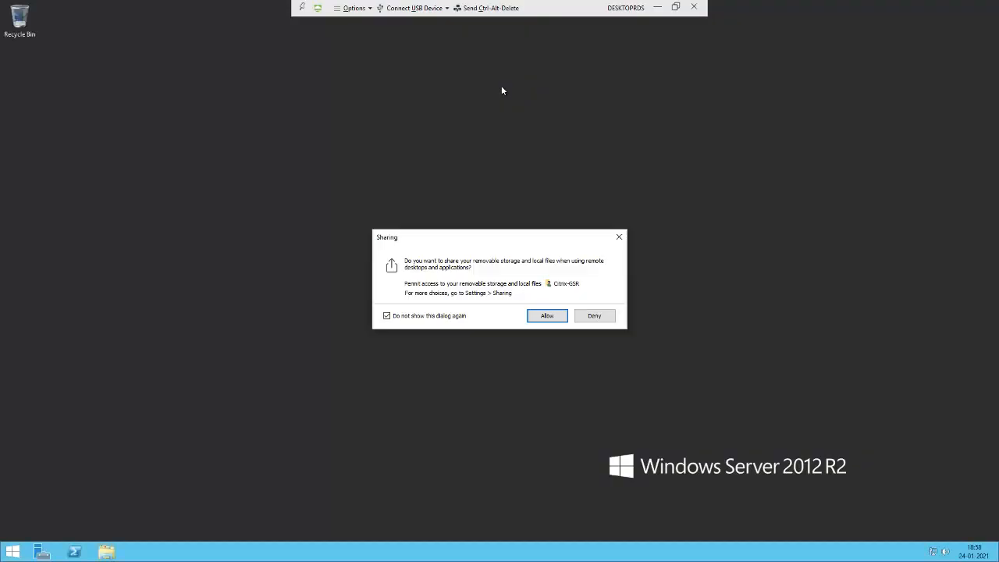
left_click(546, 315)
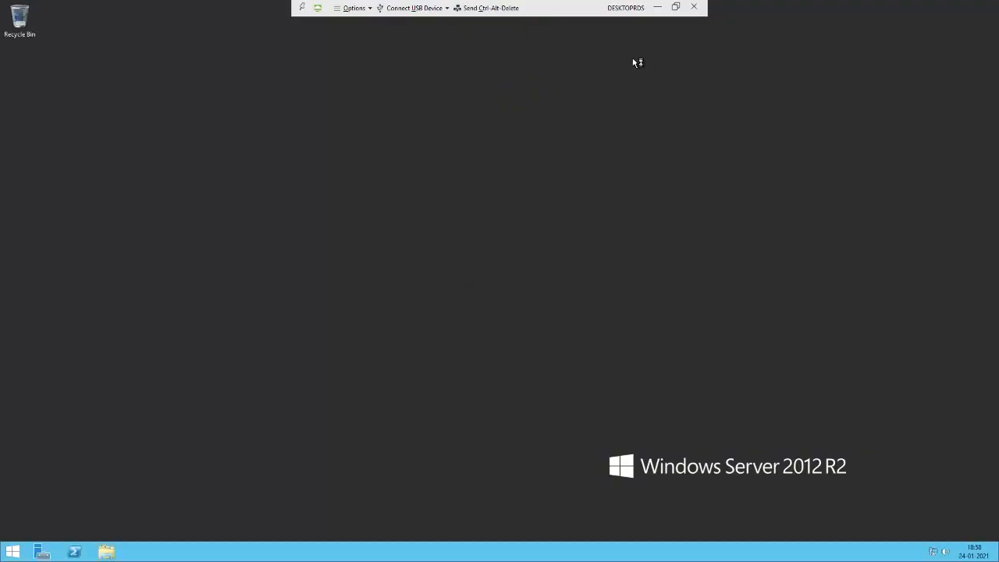
left_click(659, 7)
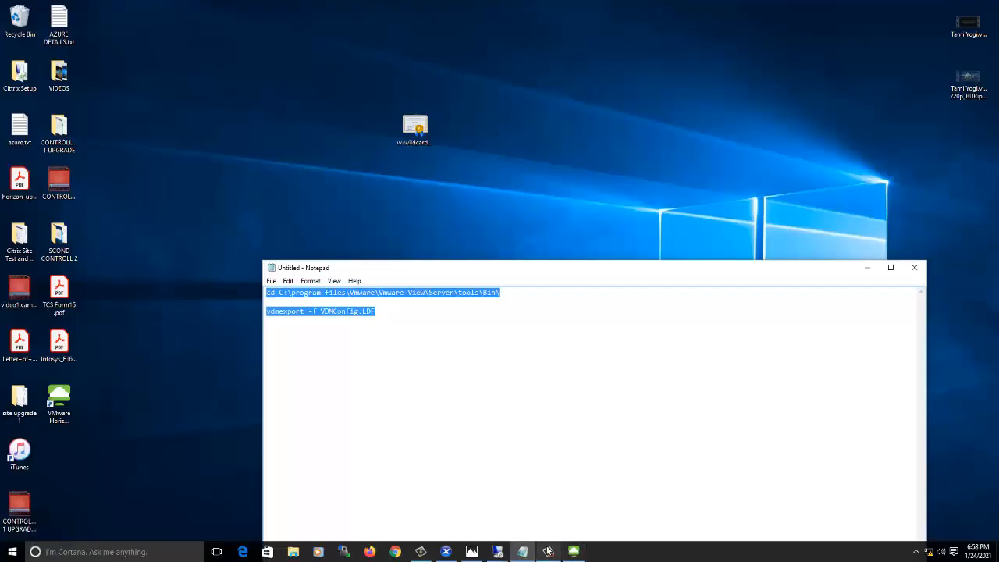
Return to the 192.168.100.36 remote session and close the page that can't be displayed.
left_click(498, 551)
left_click(552, 516)
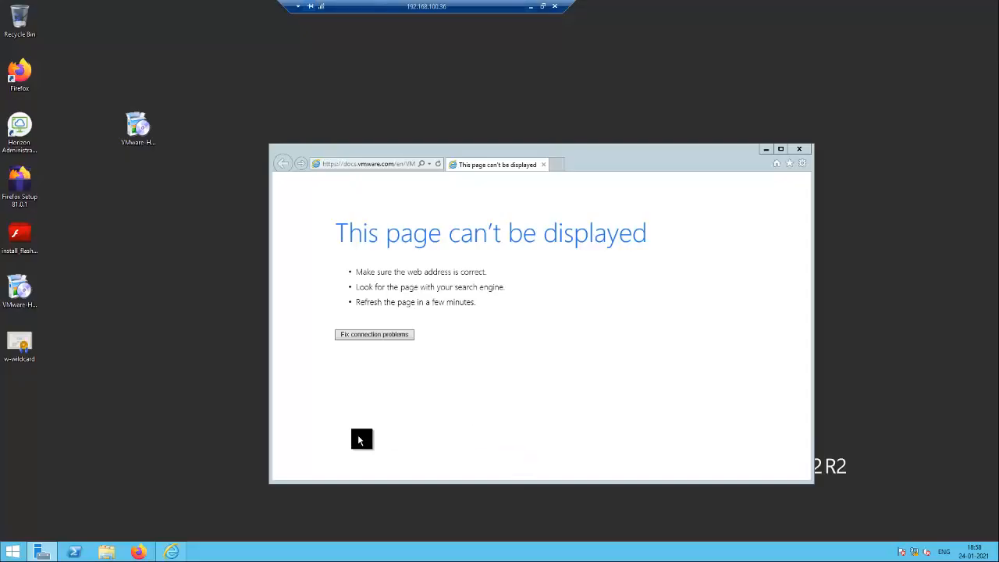
left_click(797, 148)
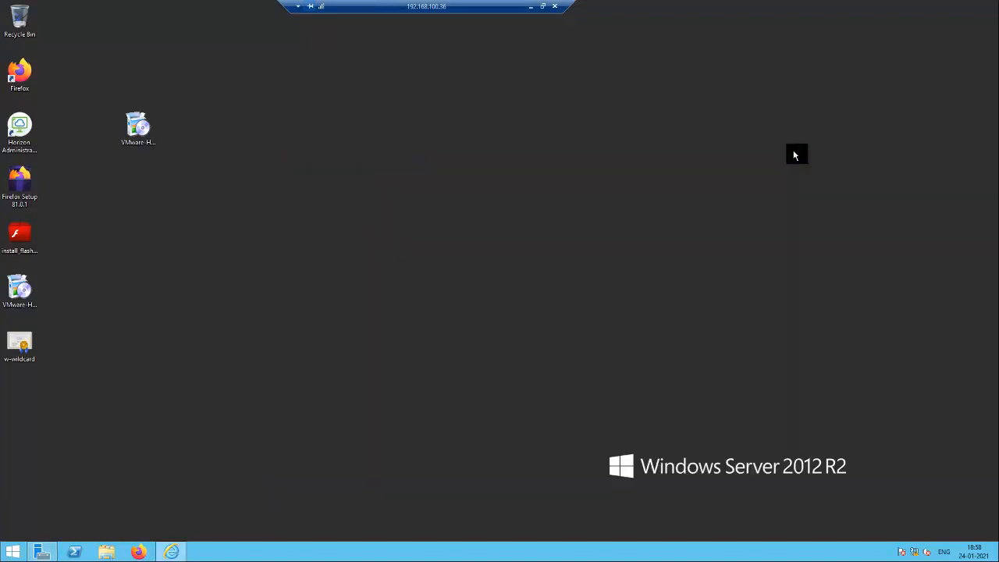
Launch Horizon Administrator maximized, continuing past the certificate warning and accepting the Security Alert.
double_click(19, 131)
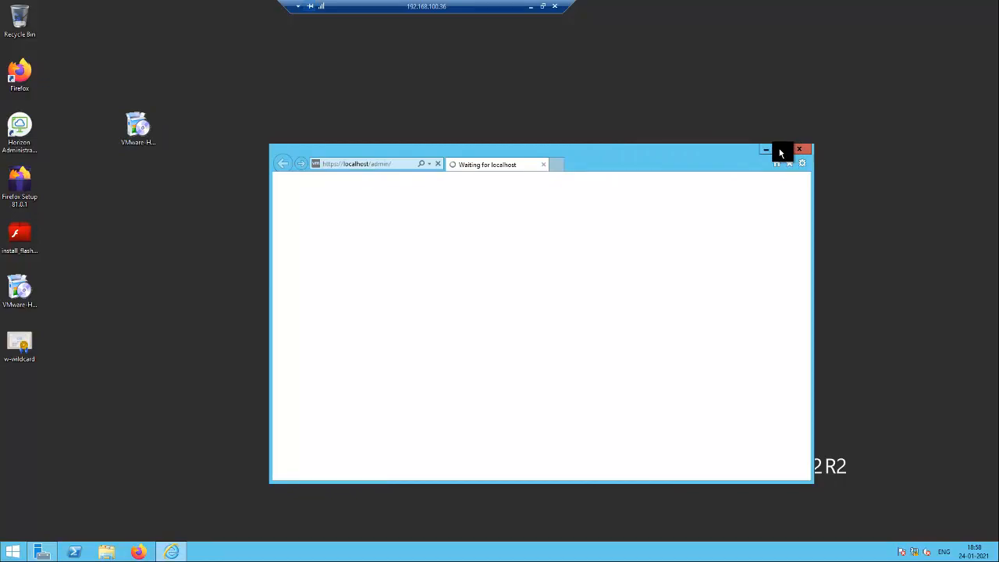
left_click(781, 153)
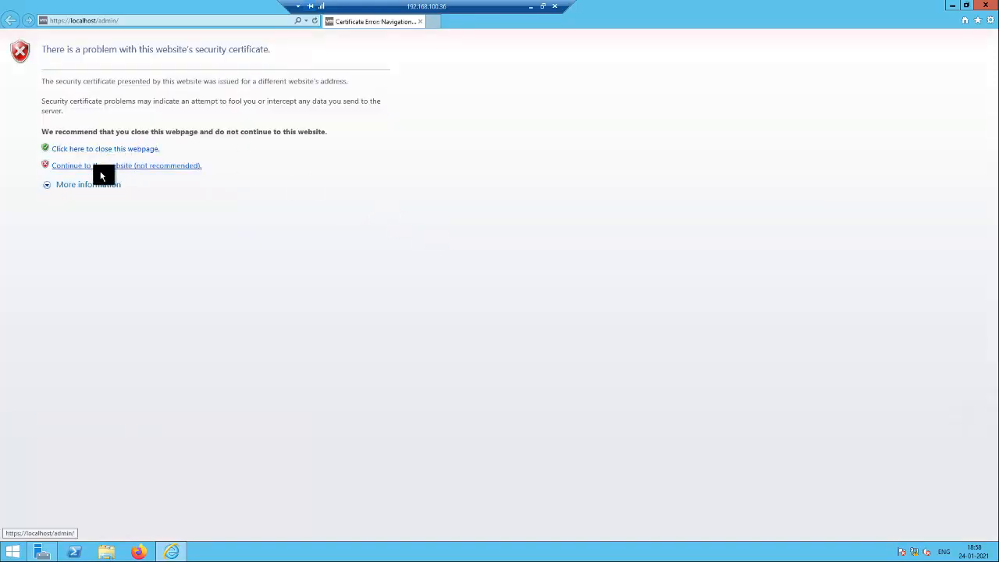
left_click(97, 168)
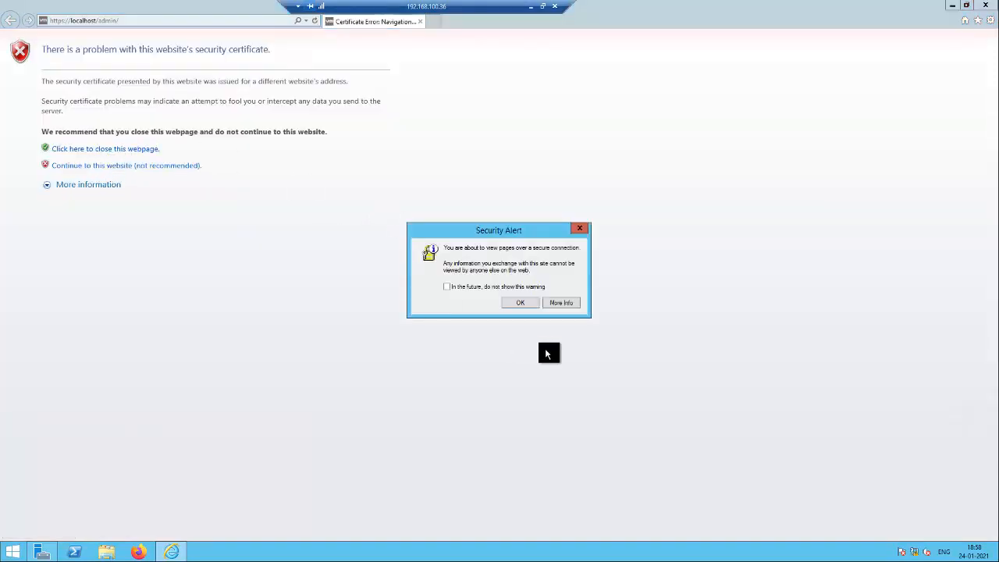
left_click(516, 303)
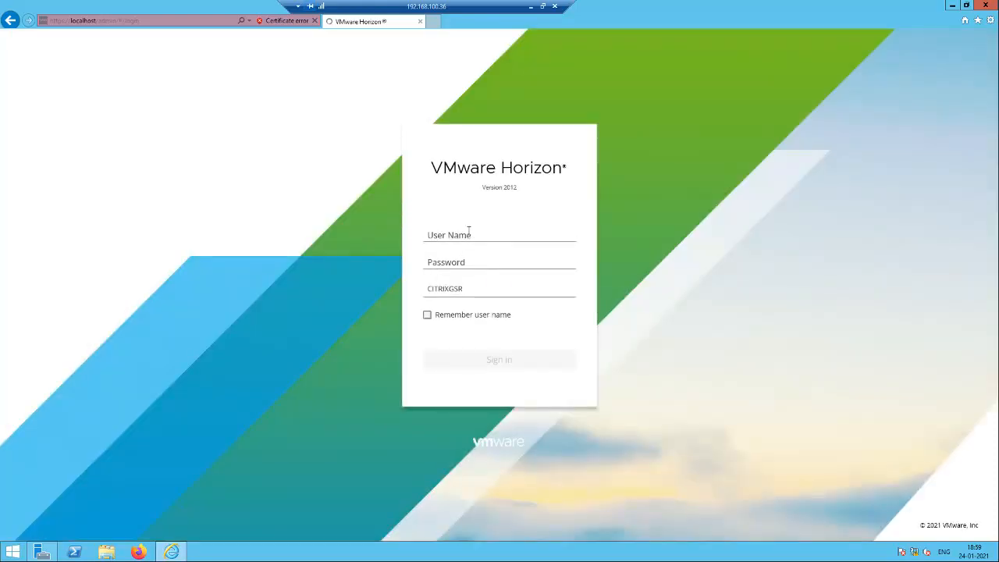
Sign in to Horizon Console as administrator with the account password.
left_click(467, 234)
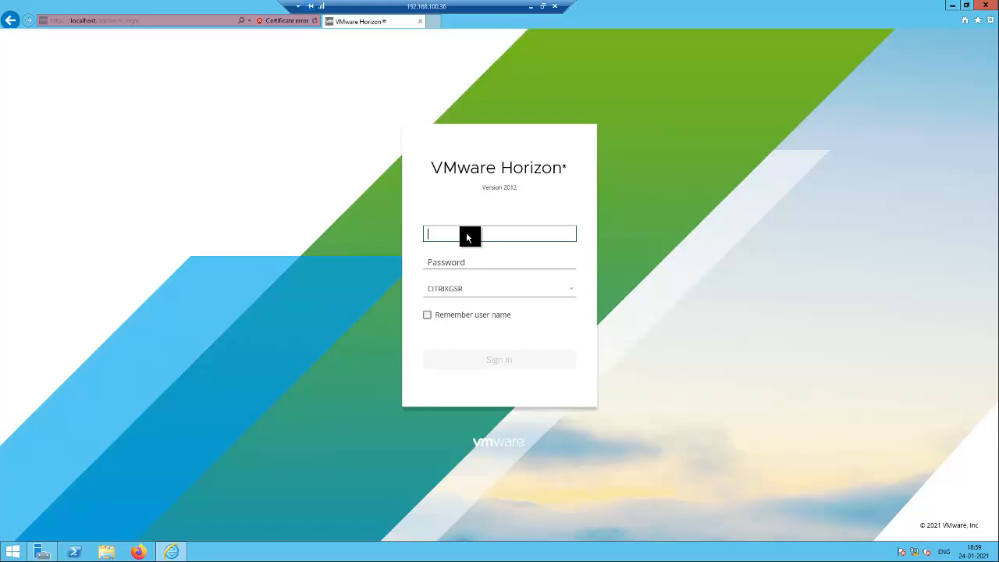
type("siv")
key("BackSpace")
key("BackSpace")
key("BackSpace")
type("administrator")
key("Tab")
type("•••••")
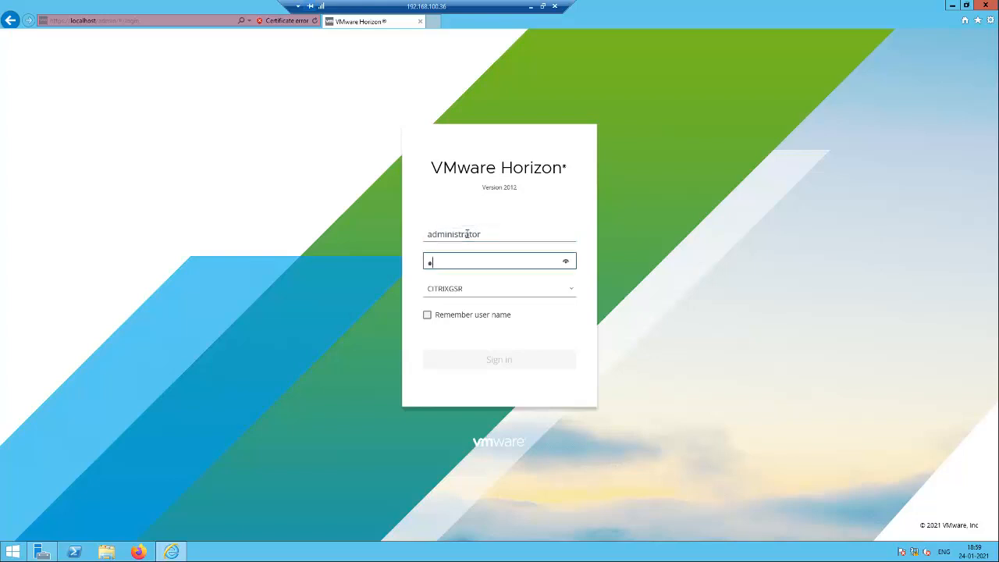
type("••••")
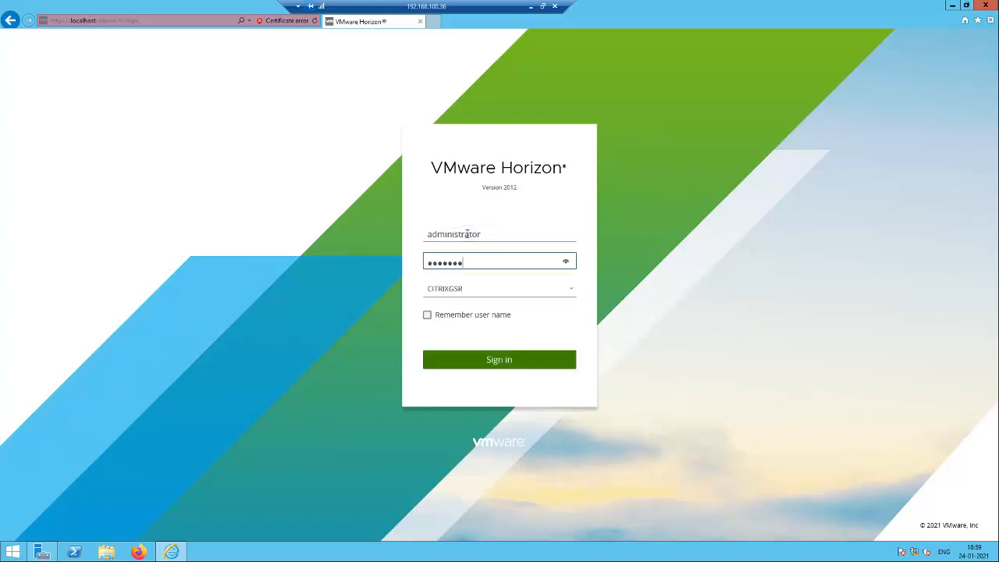
key("Return")
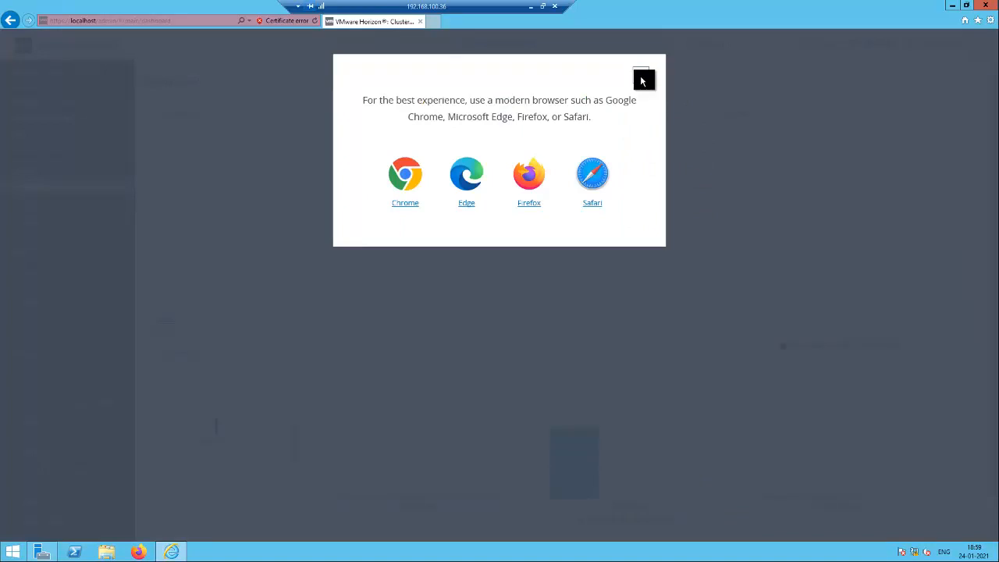
Dismiss the browser recommendation notice and go to Settings > Servers.
left_click(643, 79)
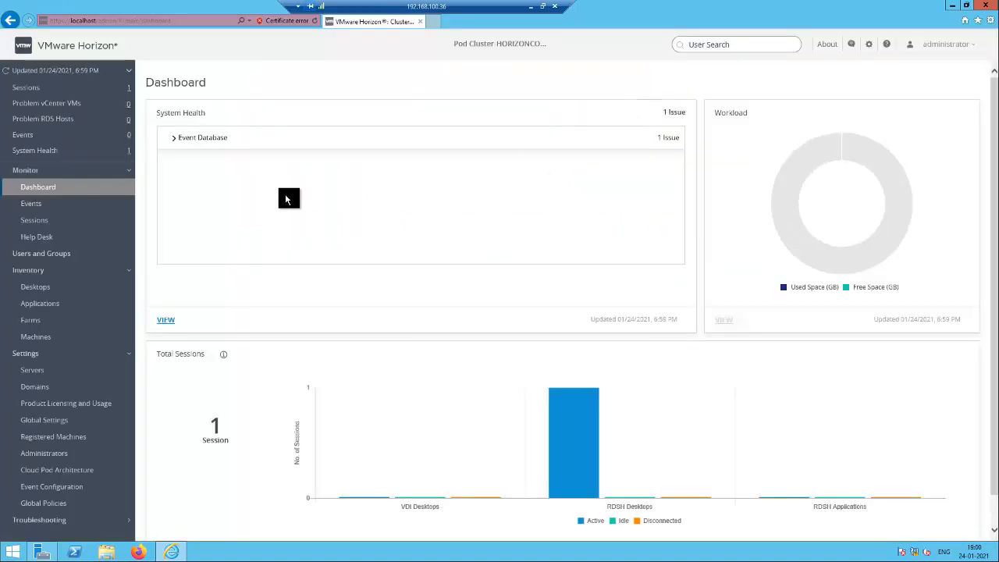
left_click(32, 370)
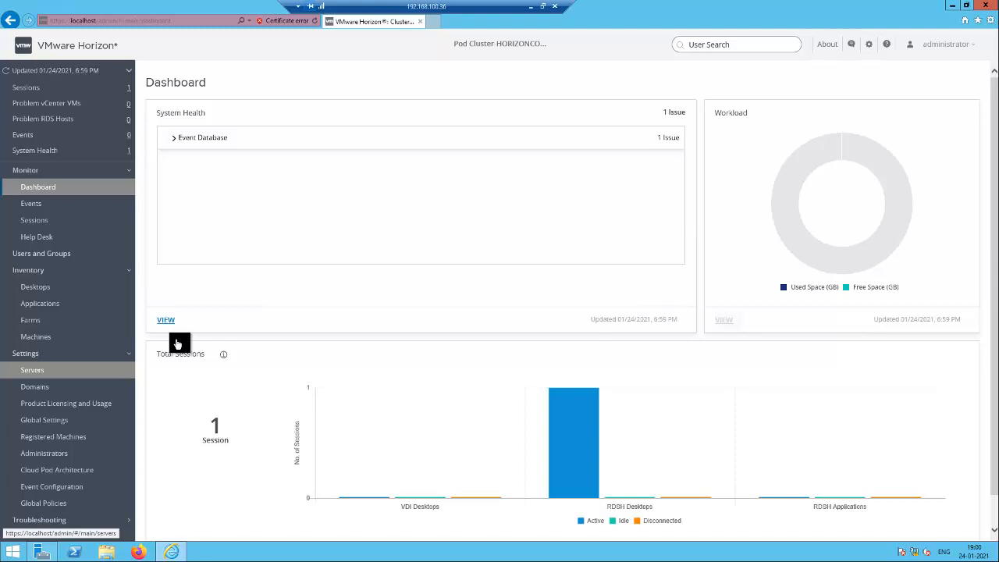